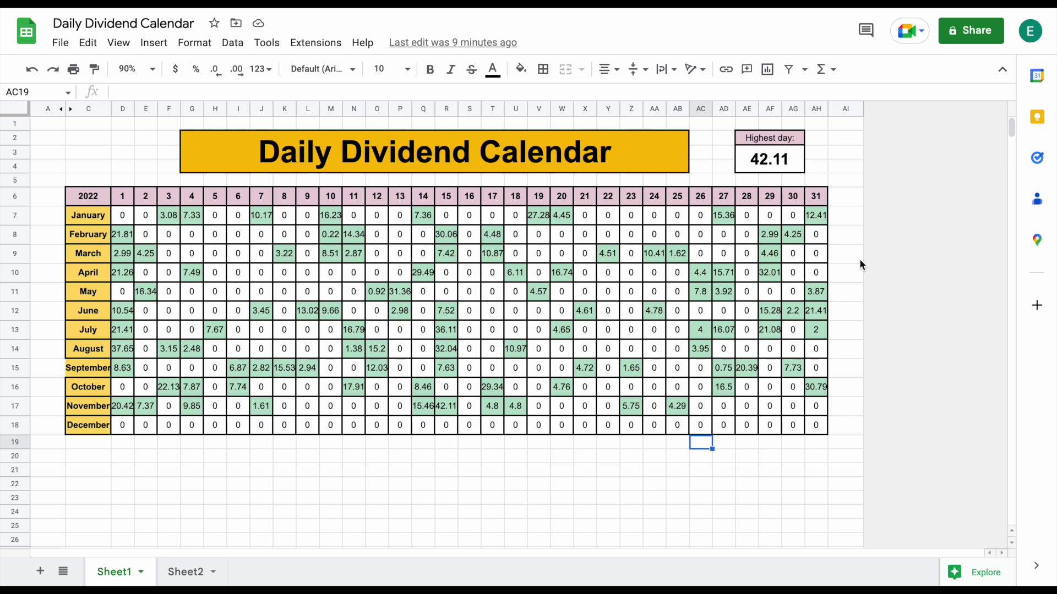
Examine the finished calendar's title, its full month-by-day grid, the formula for March 1 and the December row
click(631, 154)
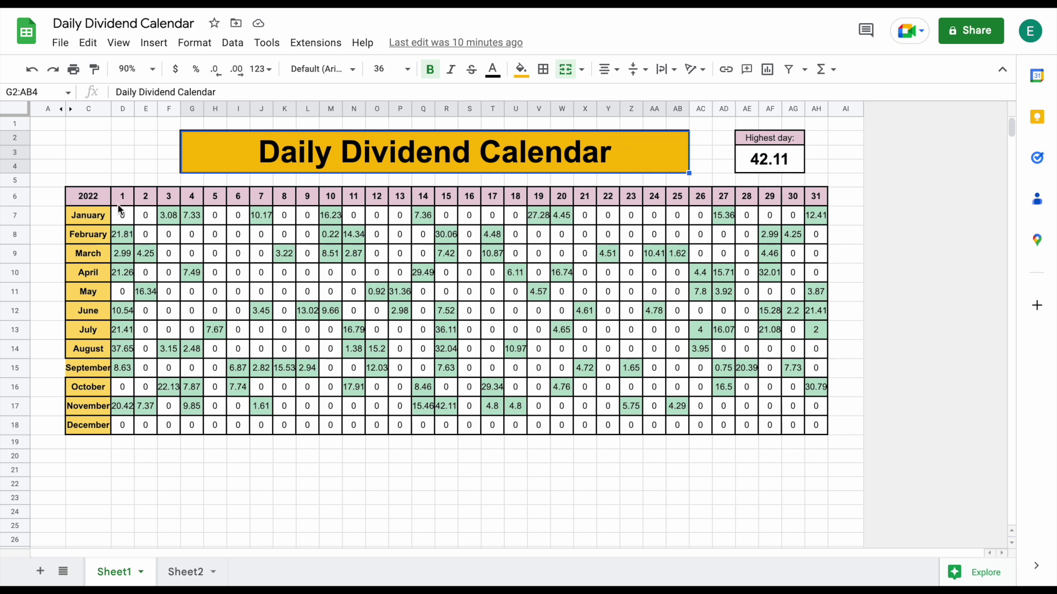
drag(82, 198, 810, 431)
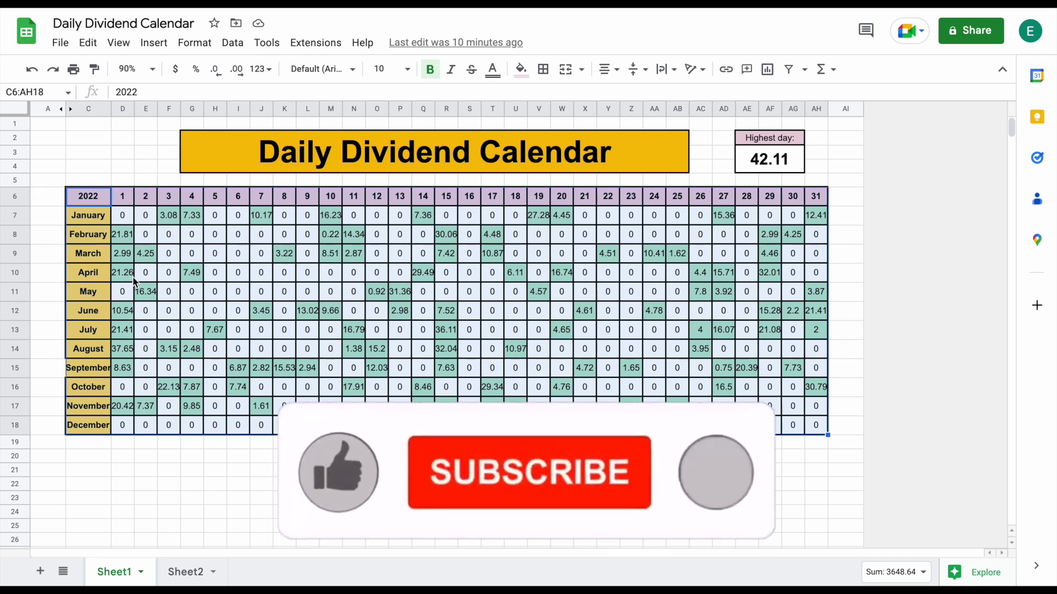
click(126, 253)
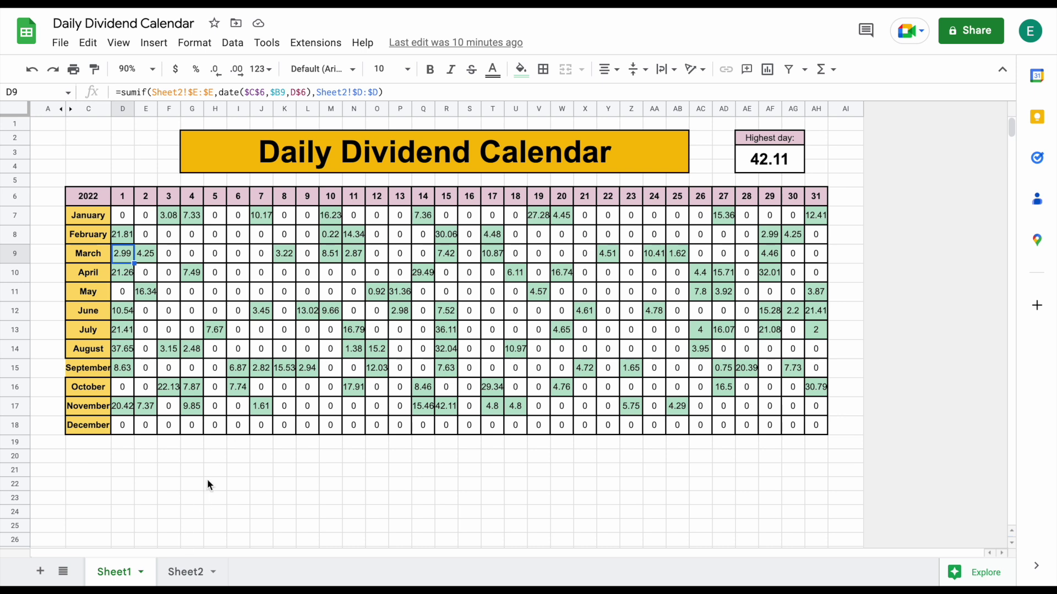
drag(116, 428, 818, 428)
In the dividend log on Sheet2, start a new entry in row 143 with month December and stock SBUX
click(175, 570)
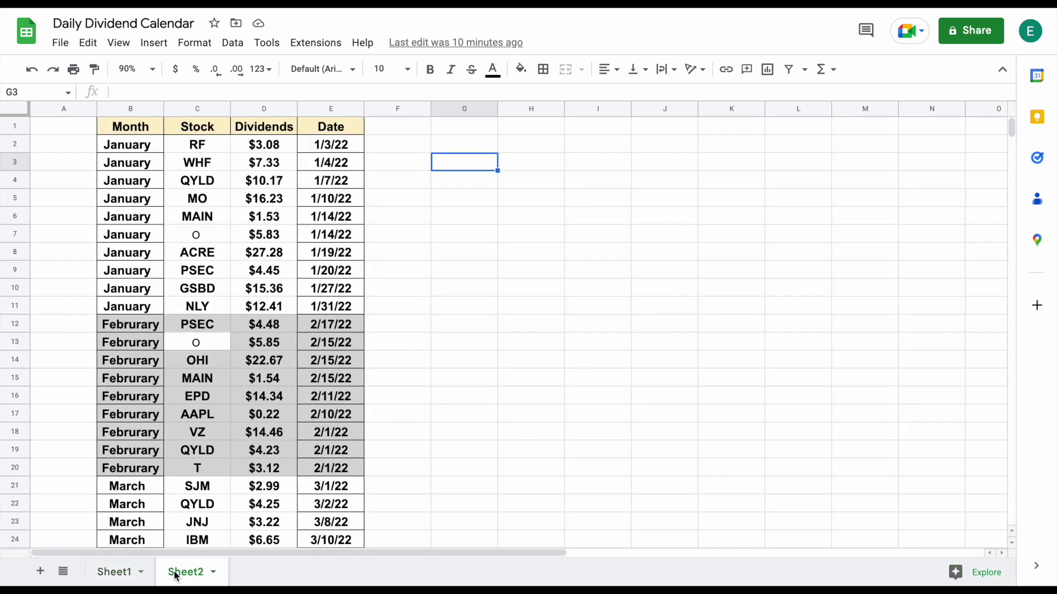
scroll(294, 386, down, 20)
scroll(294, 381, down, 16)
scroll(294, 381, up, 3)
click(140, 269)
text(December)
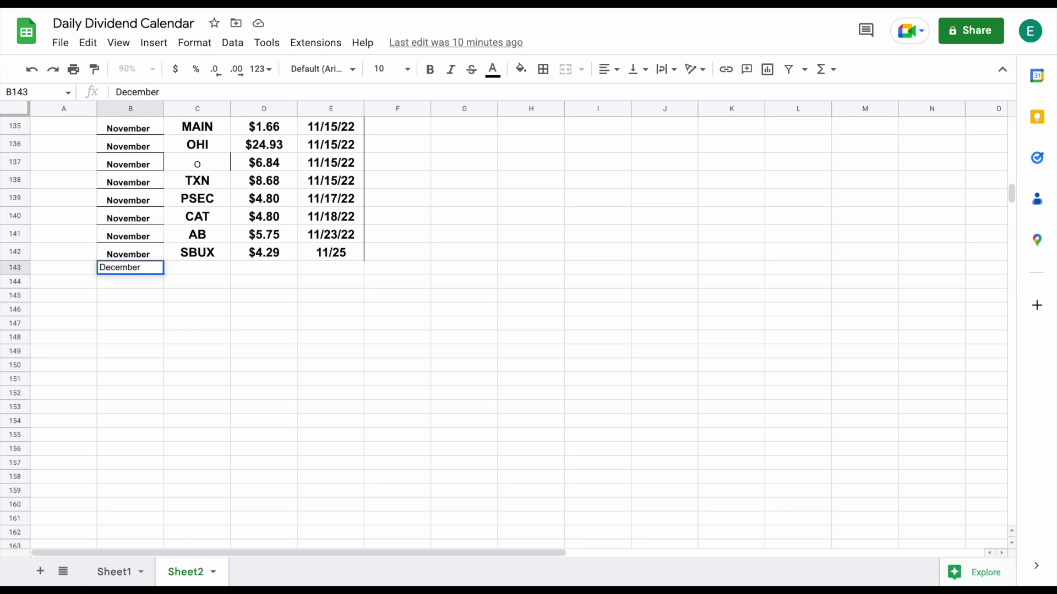
key(Tab)
text(SBUX)
key(Tab)
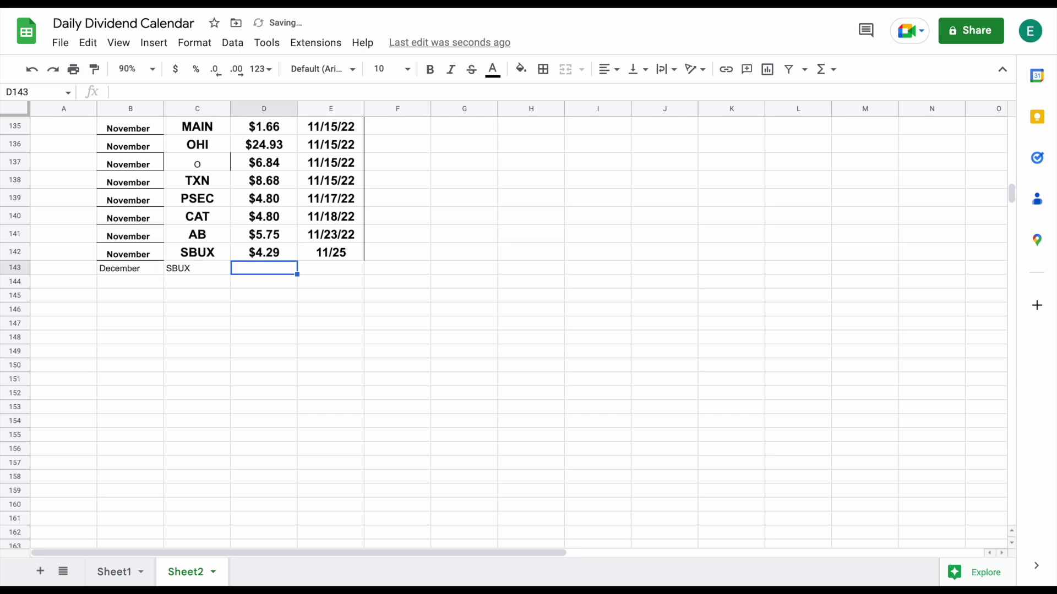
Complete the December SBUX entry with a dividend of 7 and the date 12/10/22
text(7)
key(Tab)
text(12/10)
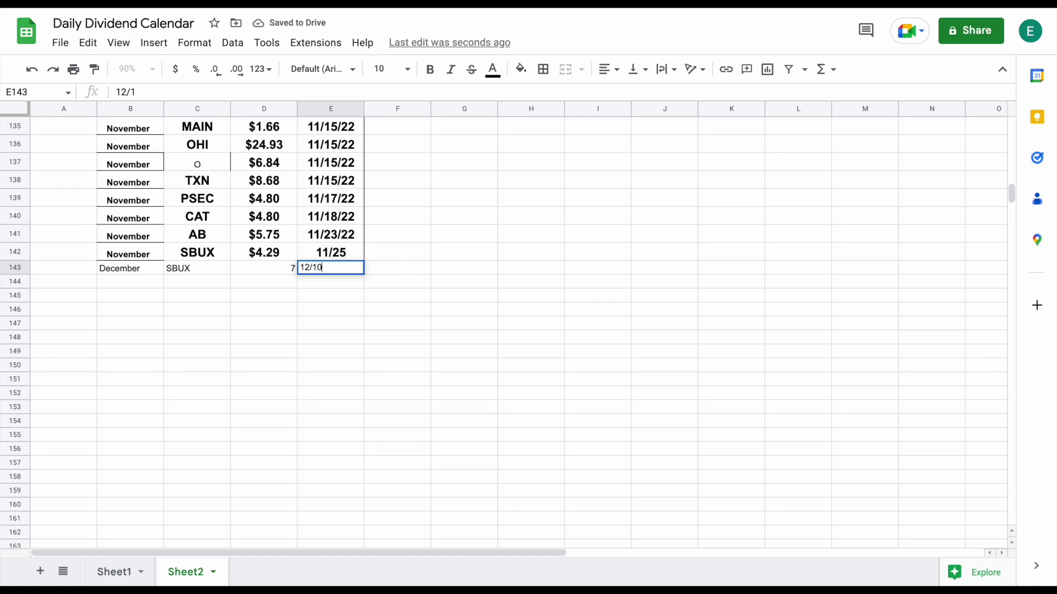
text(/22)
key(Return)
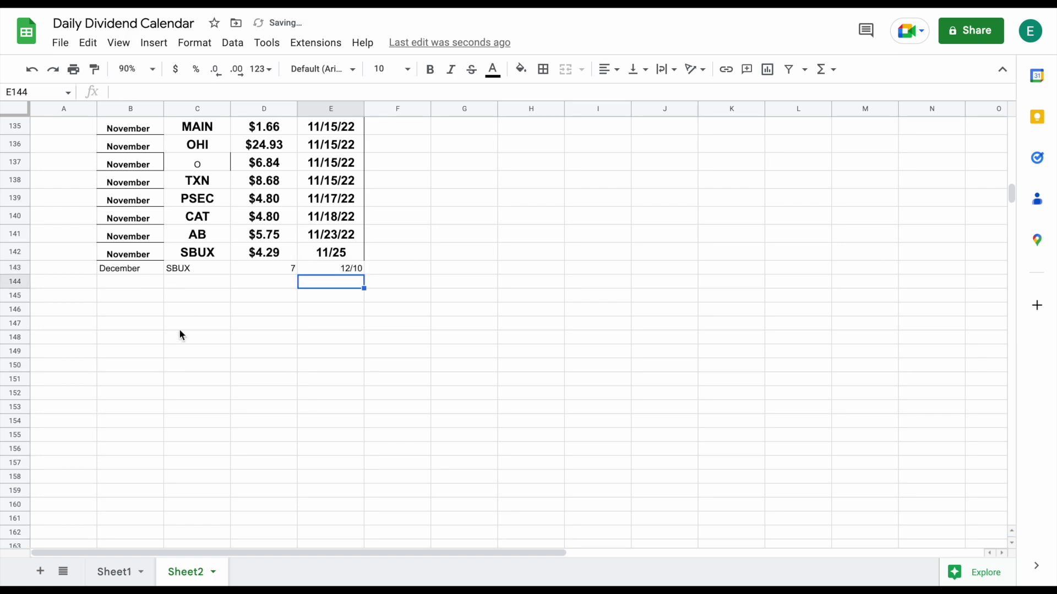
Examine on Sheet1 the December 10 cell's formula, the range D7:AH18 and the highest-day formula
click(123, 573)
click(423, 500)
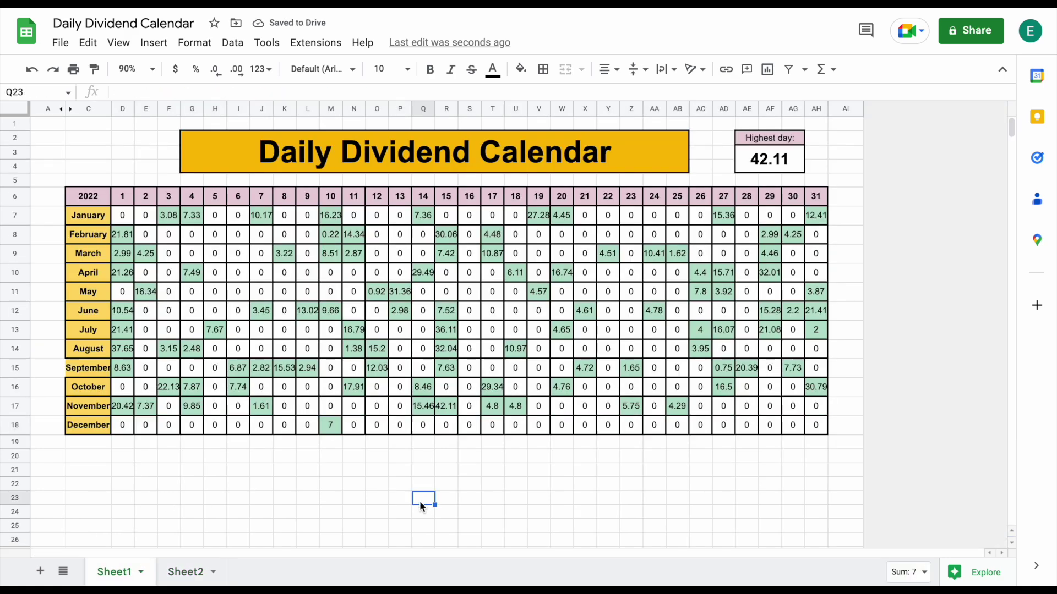
click(336, 429)
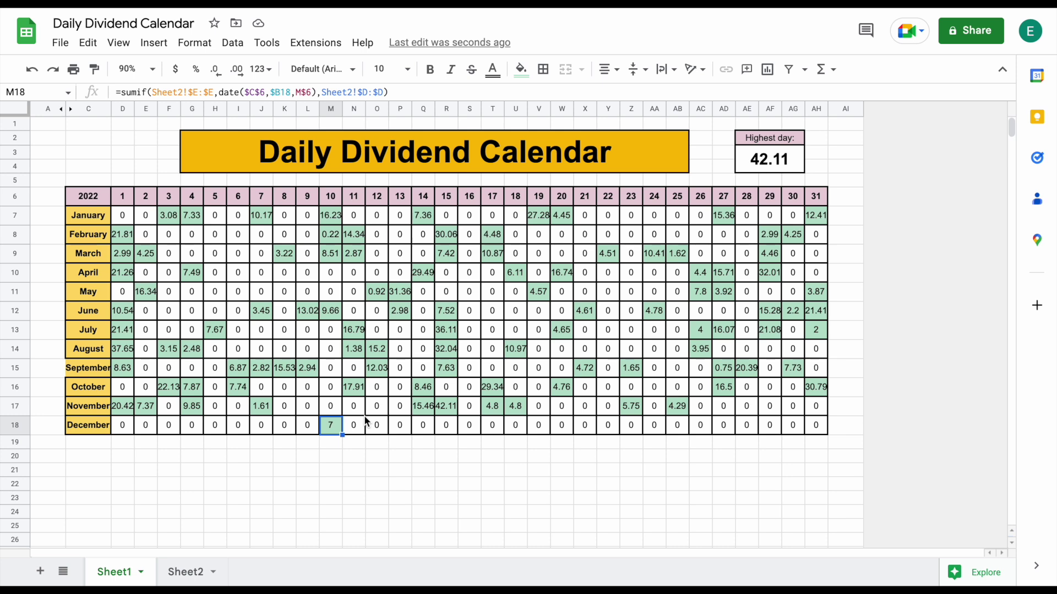
drag(123, 216, 816, 427)
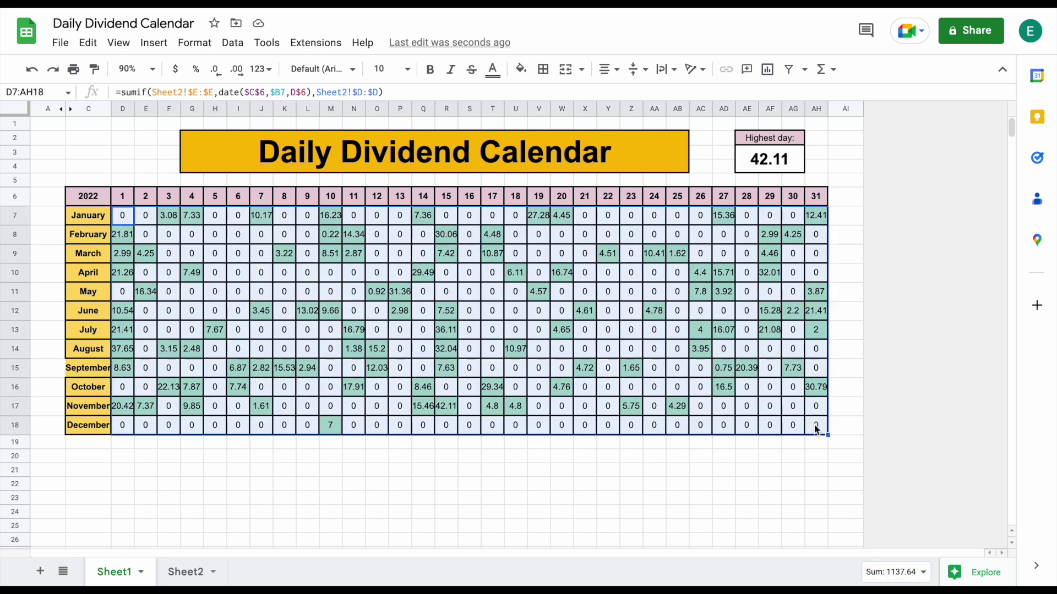
click(398, 460)
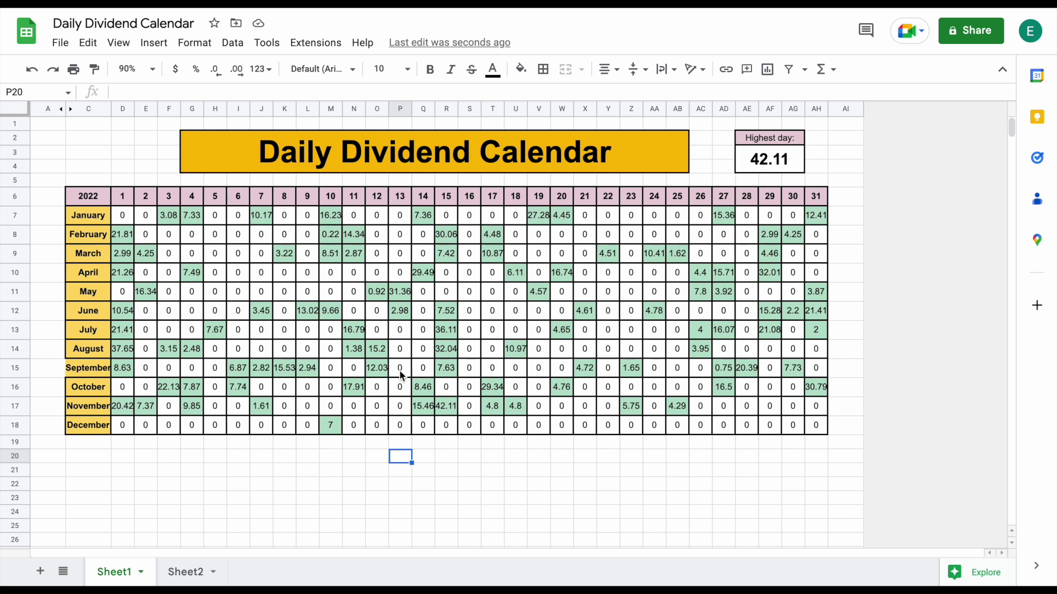
drag(122, 215, 225, 429)
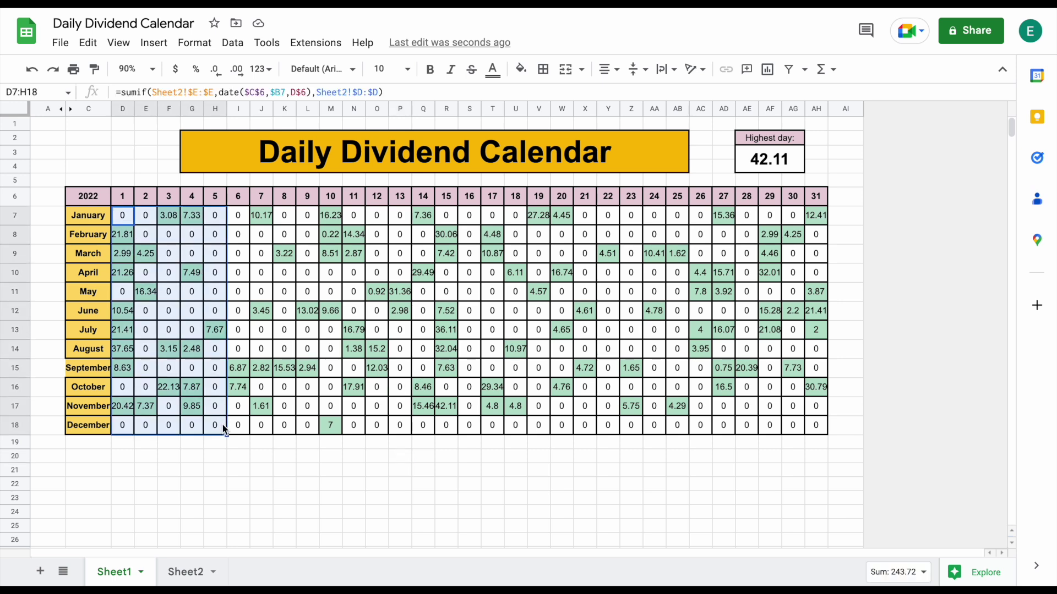
click(402, 471)
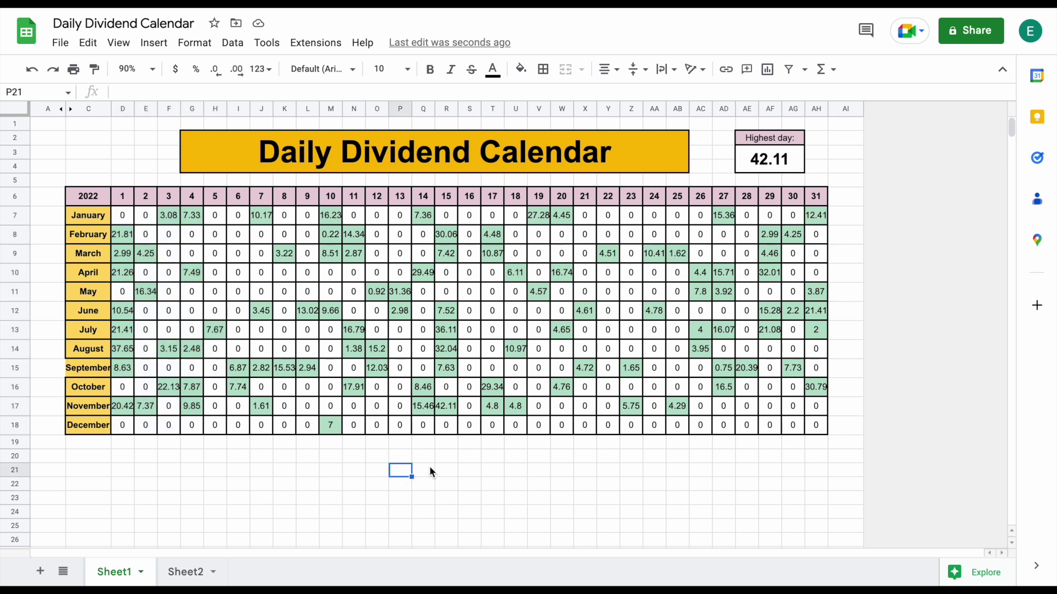
click(783, 161)
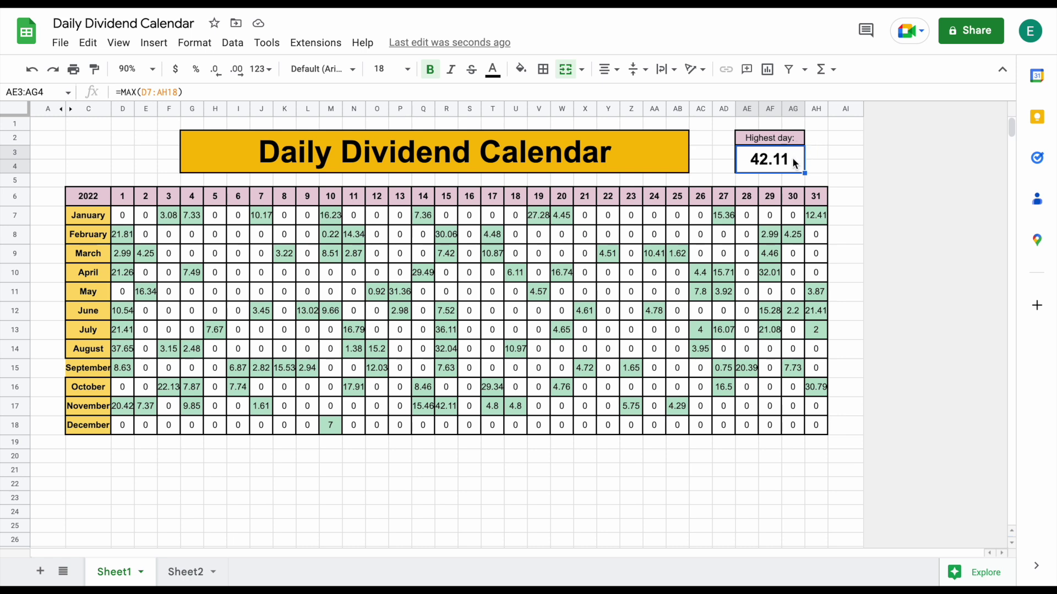
click(453, 412)
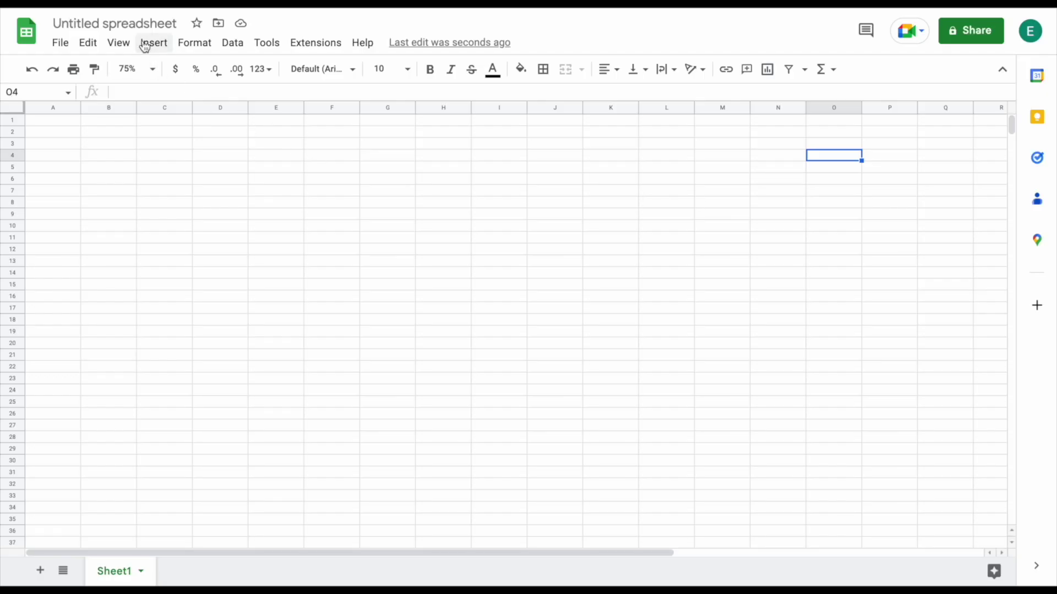
Rename the untitled spreadsheet as Daily Dividend Calendar
click(146, 25)
text(Daily)
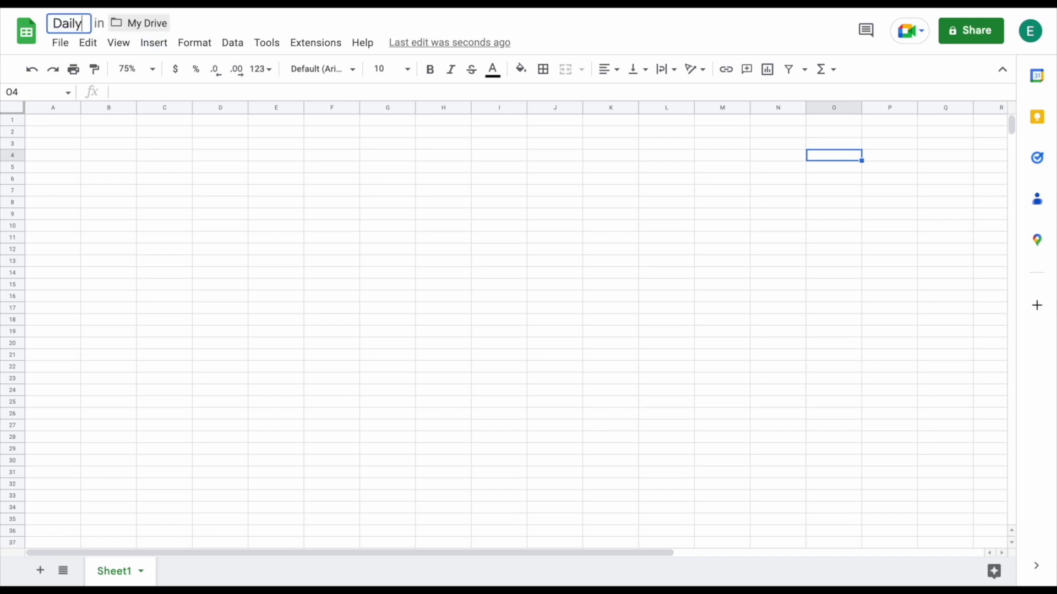
text( Dividend )
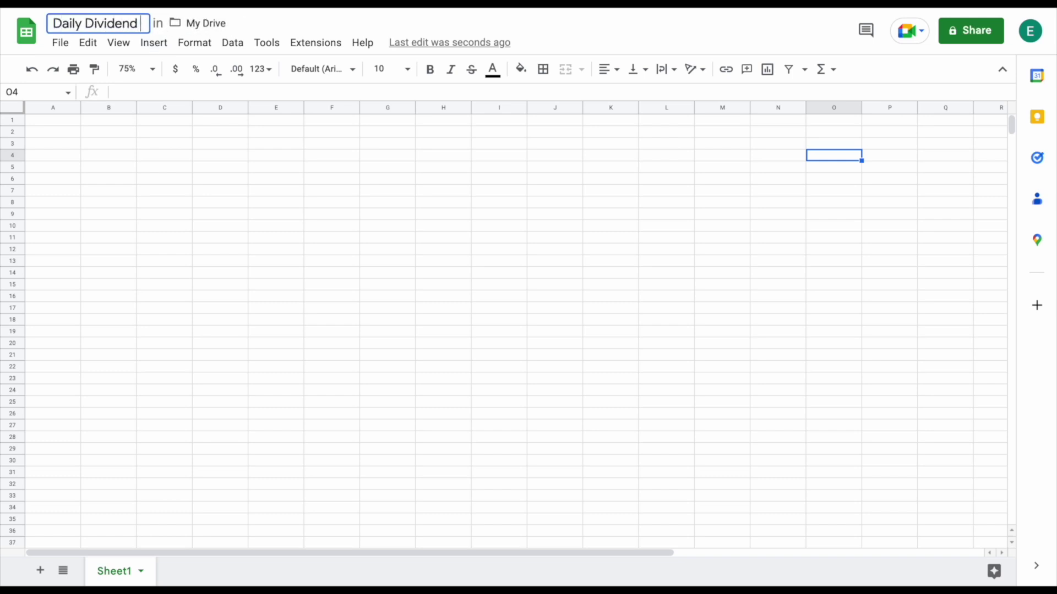
text(Calendar)
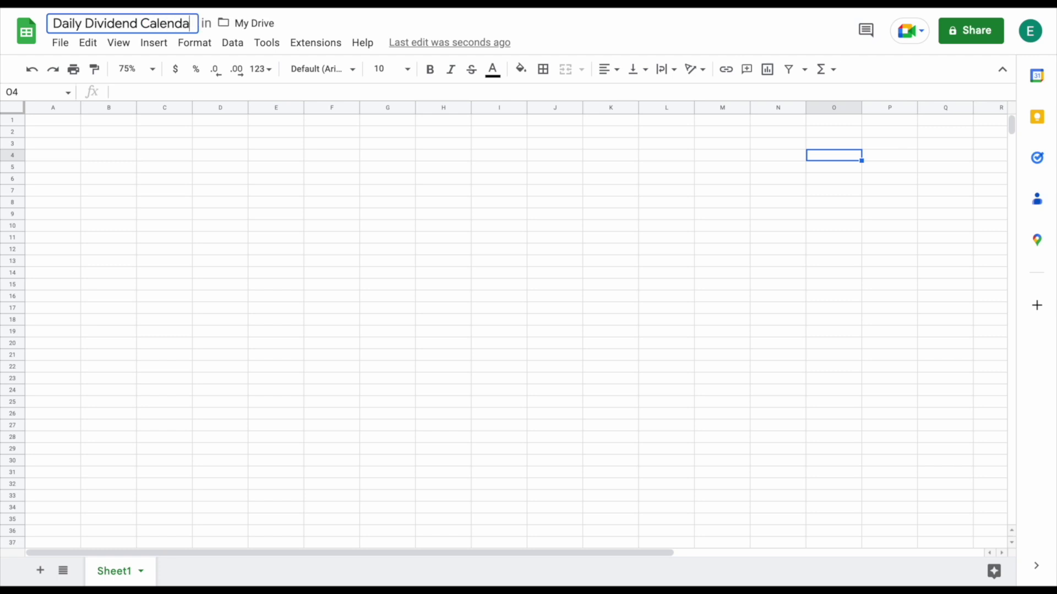
click(236, 168)
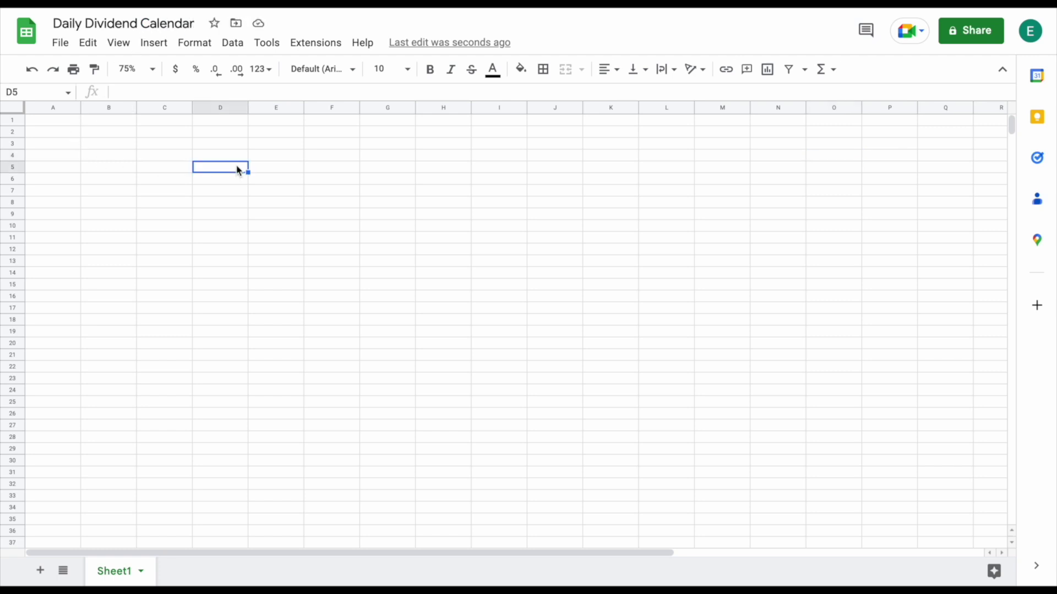
Narrow all columns of the sheet uniformly to about half their width
click(17, 107)
drag(360, 107, 331, 107)
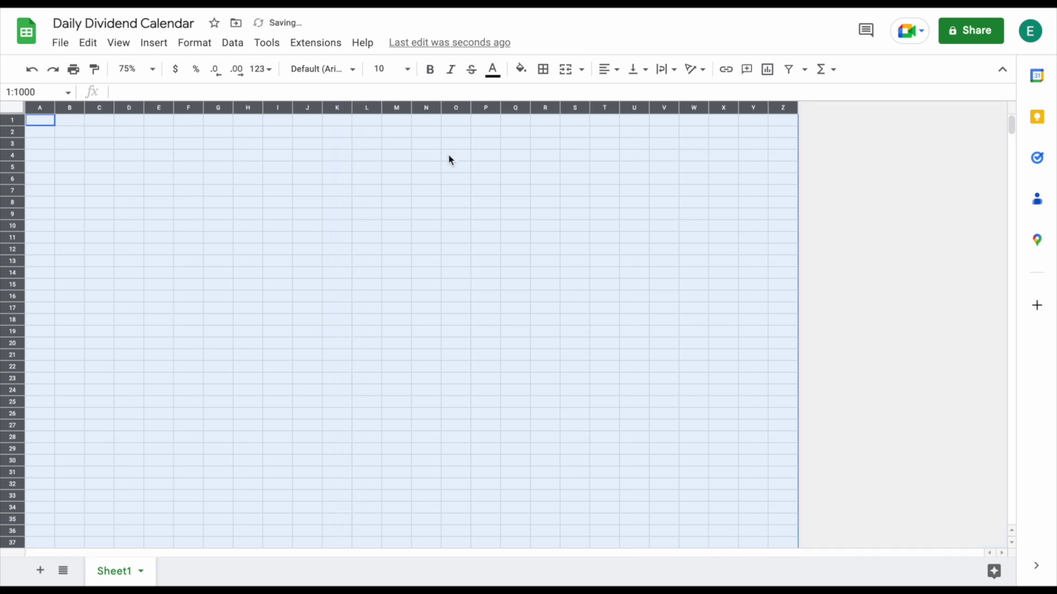
click(546, 144)
Insert nine additional columns to the right of column Z
drag(545, 107, 782, 107)
right_click(781, 107)
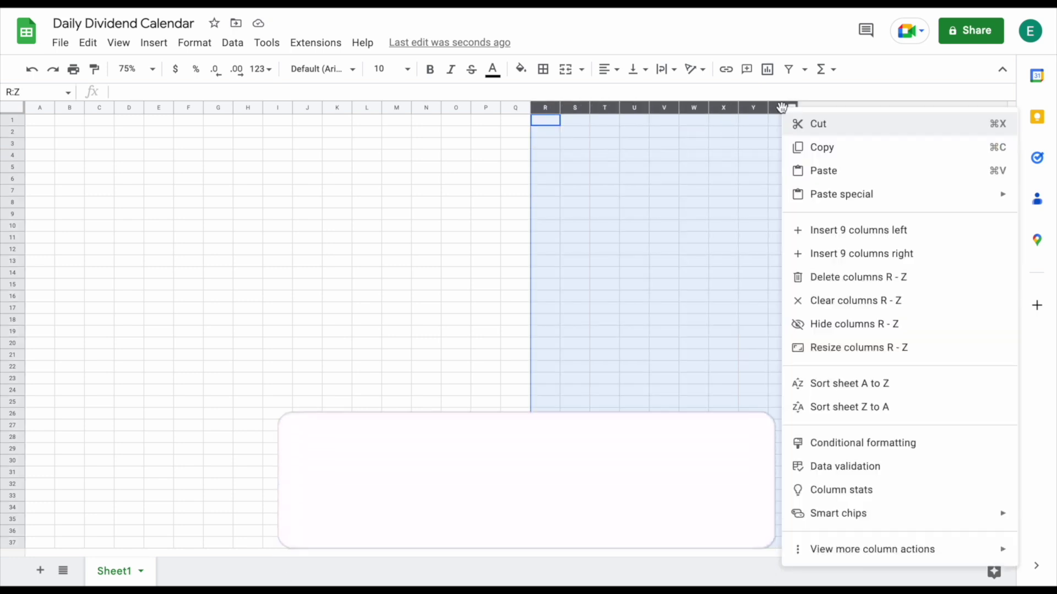
click(862, 254)
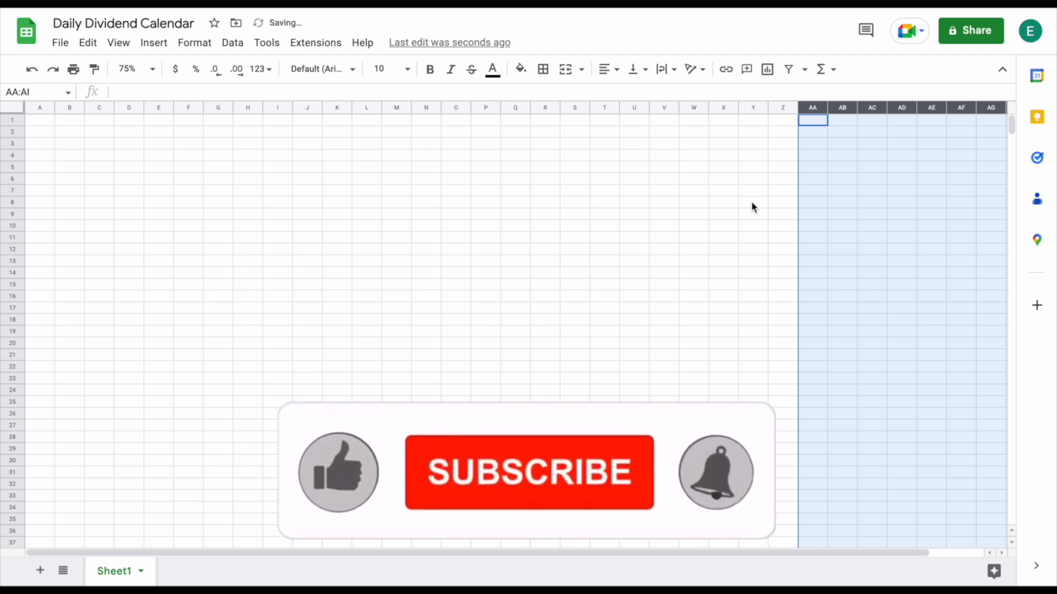
scroll(753, 208, right, 2)
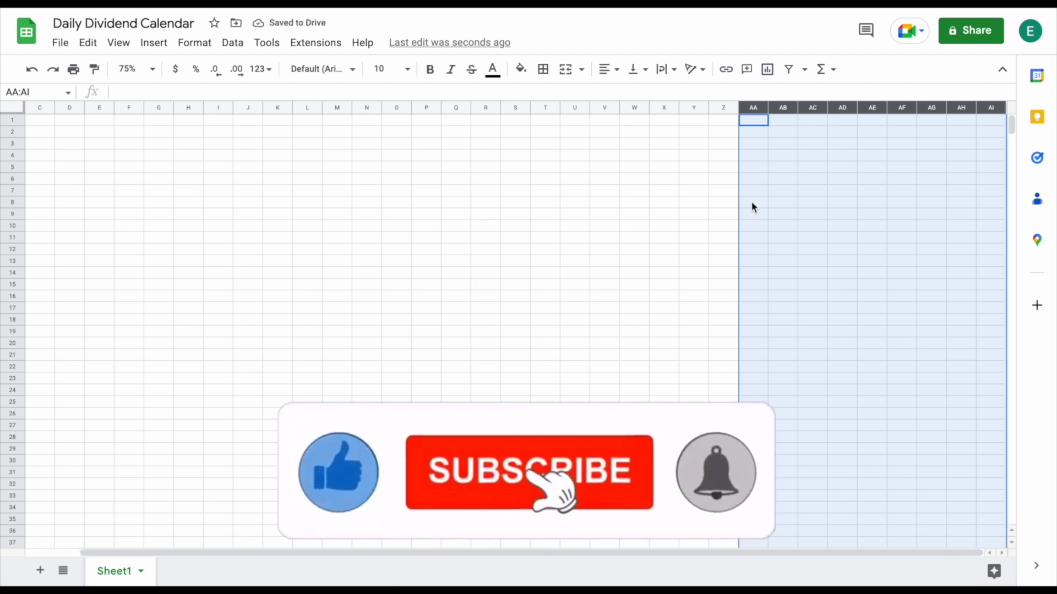
scroll(752, 208, left, 2)
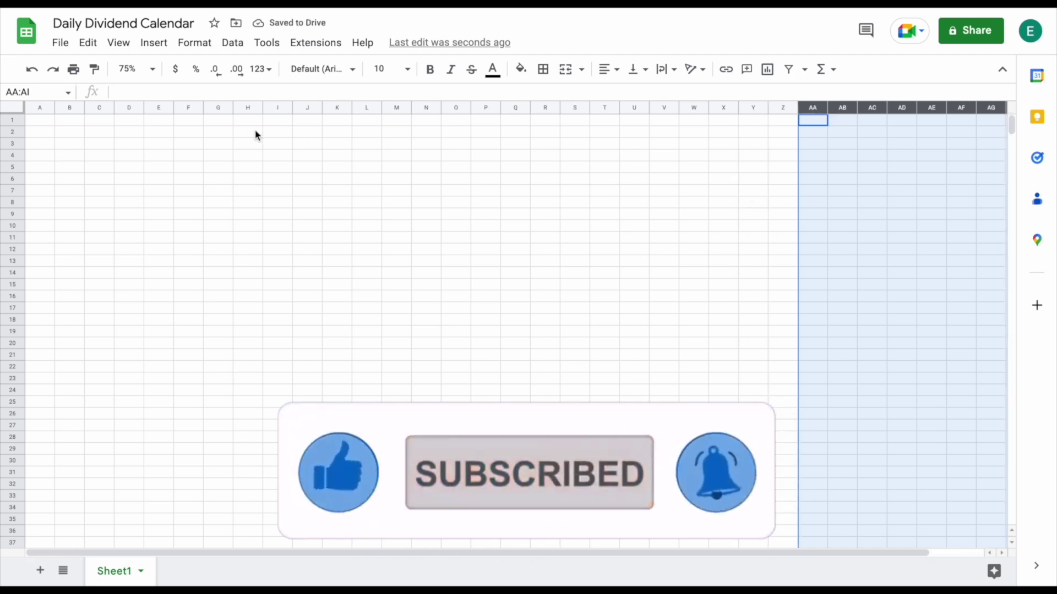
Merge cells G2:AB4 into one title block and outline it with a border
click(222, 136)
drag(221, 135, 833, 160)
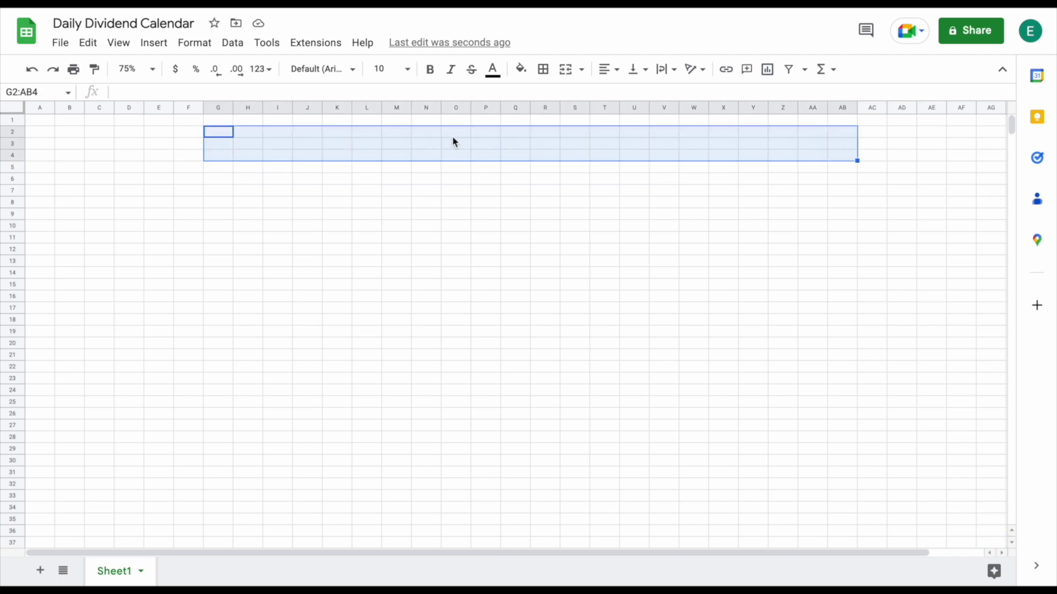
click(566, 69)
click(544, 70)
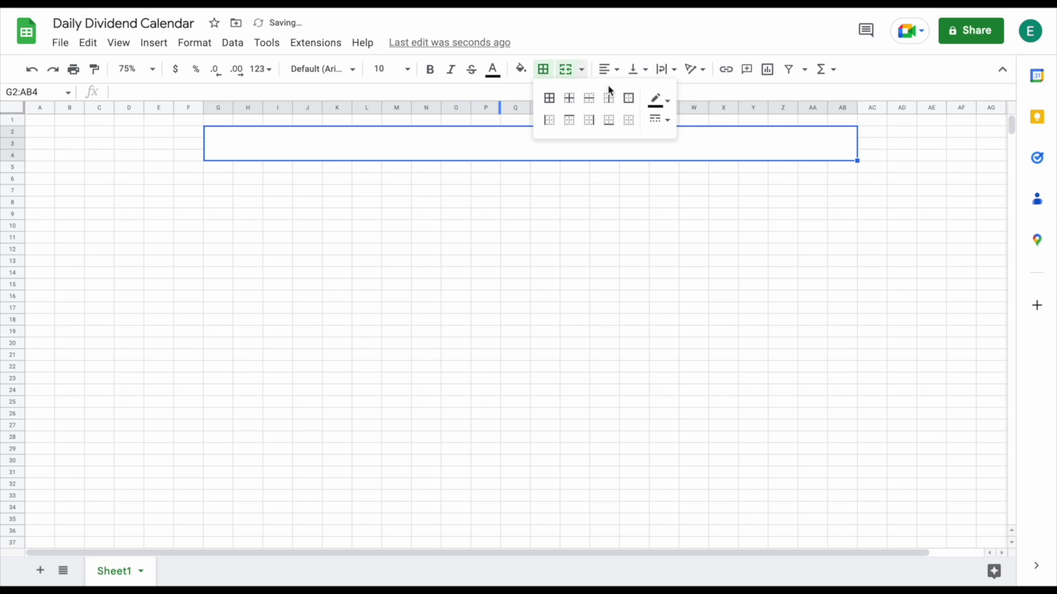
Enter the title Daily Dividend Calendar in the merged block G2:AB4
click(510, 150)
text(Daily Dividend )
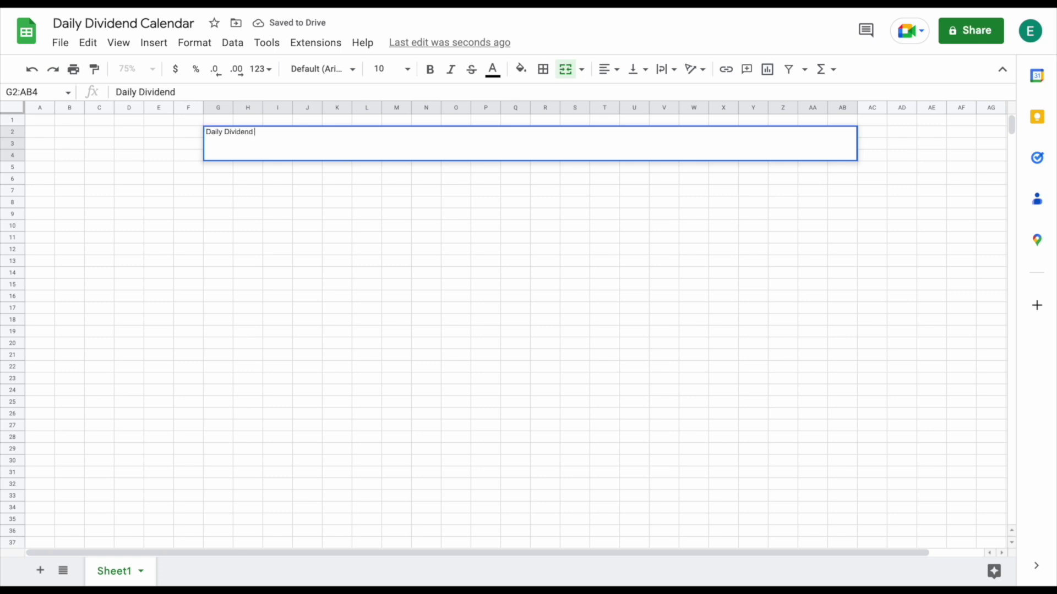
text(Calendar)
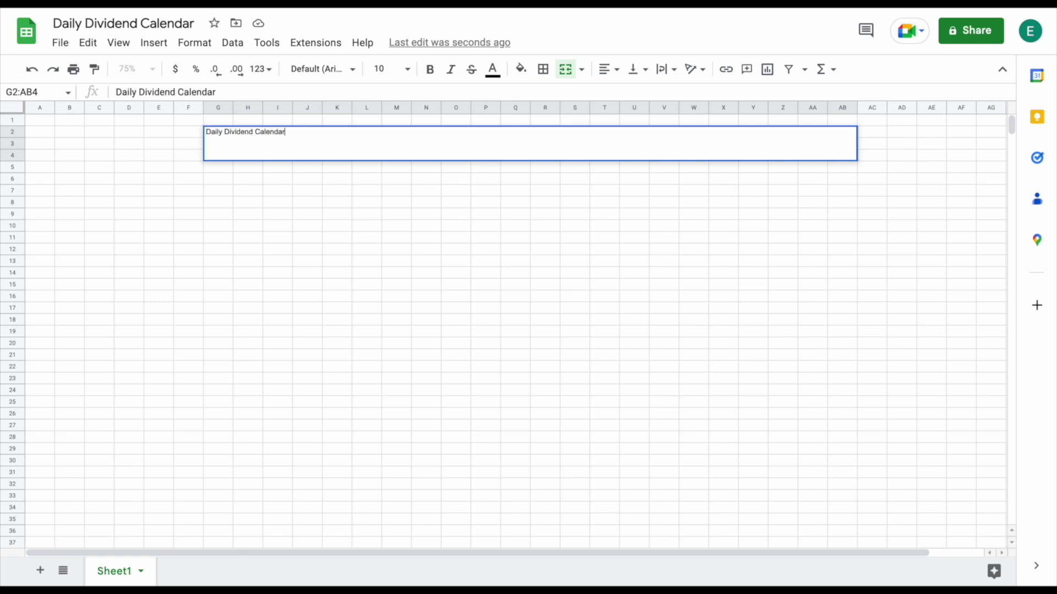
click(512, 154)
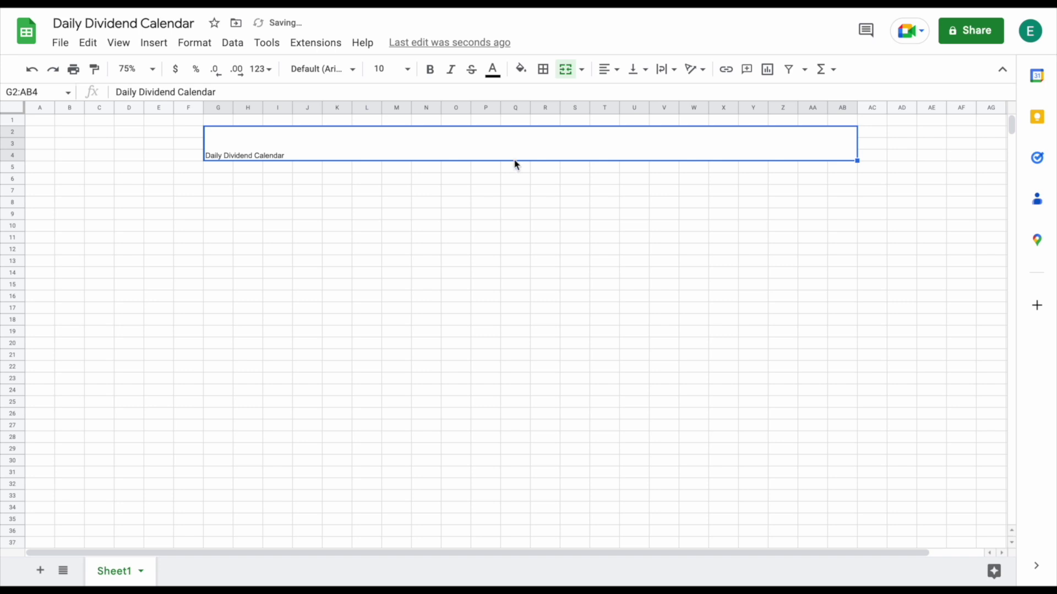
Center the contents of all cells in the sheet horizontally and align them vertically to the middle
click(13, 108)
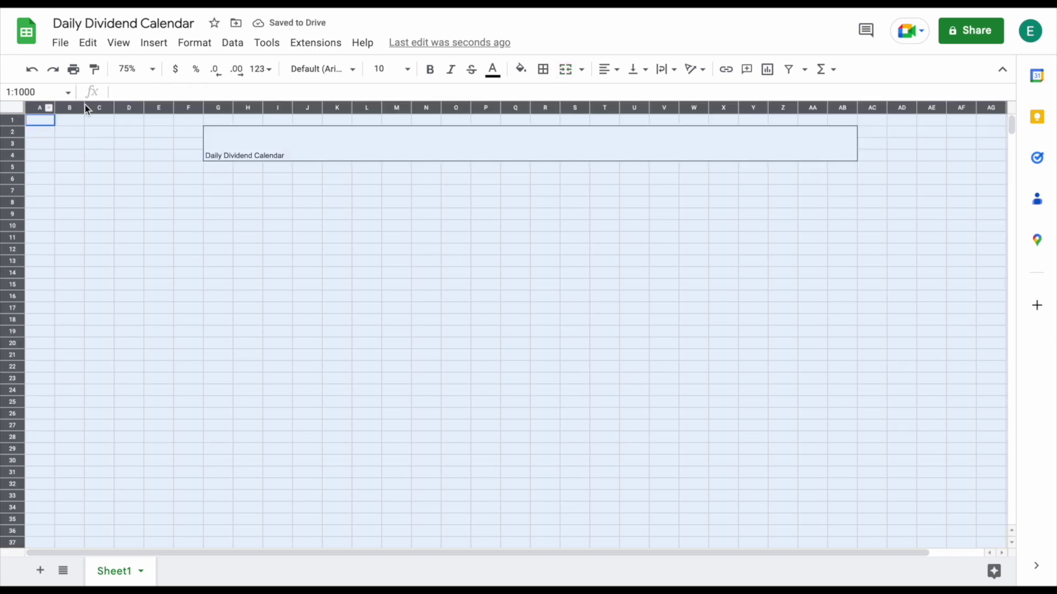
click(606, 69)
click(627, 94)
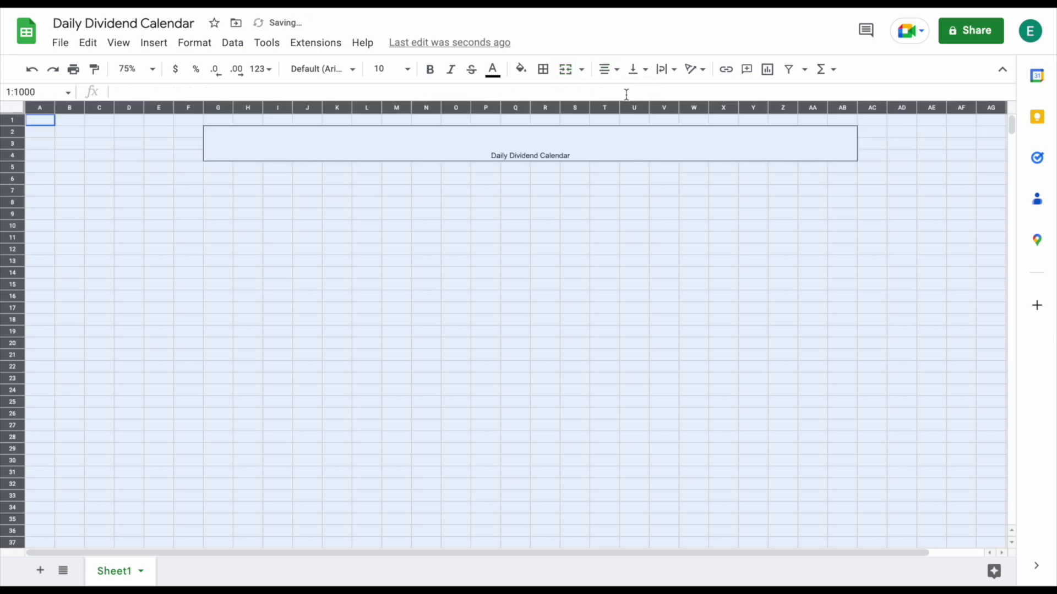
click(639, 69)
click(655, 95)
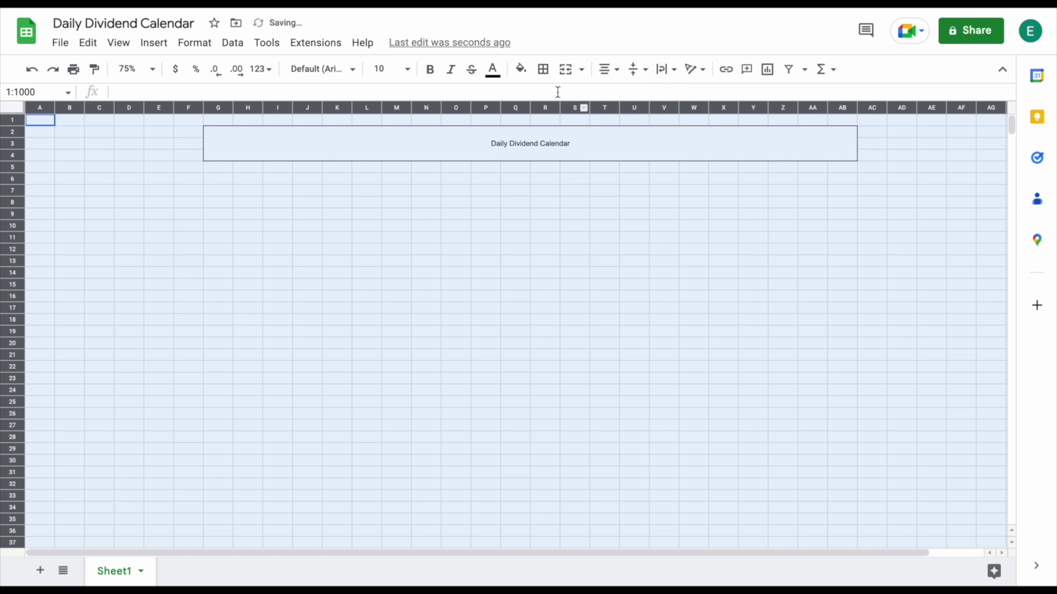
Set the font size of the Daily Dividend Calendar title to 36
click(476, 130)
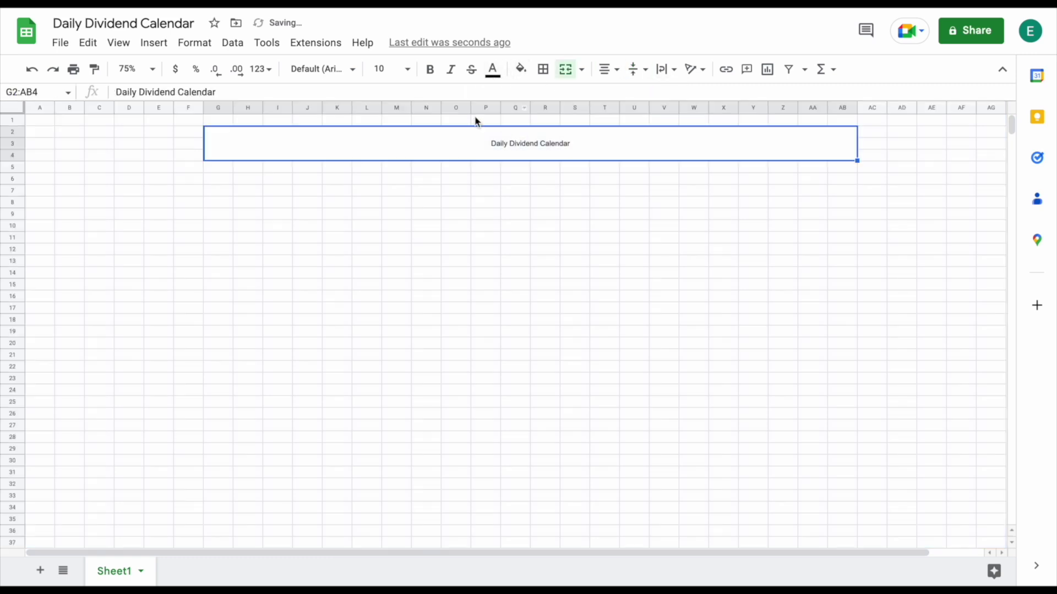
click(408, 69)
click(386, 330)
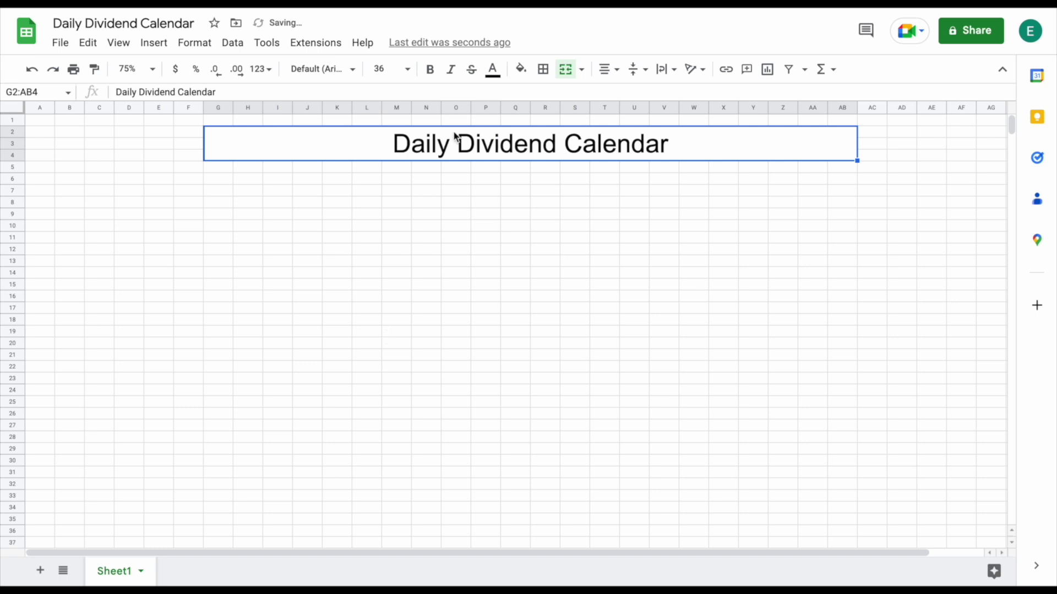
Bold the Daily Dividend Calendar title and reapply the outer border of its merged block in a different line style
key(ctrl+b)
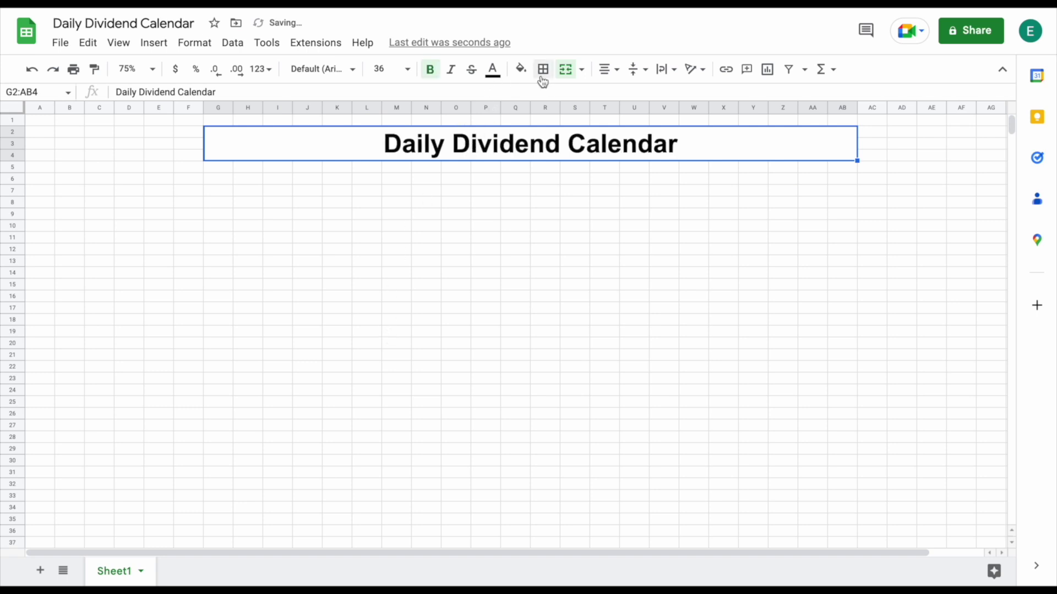
click(367, 214)
click(447, 151)
click(543, 71)
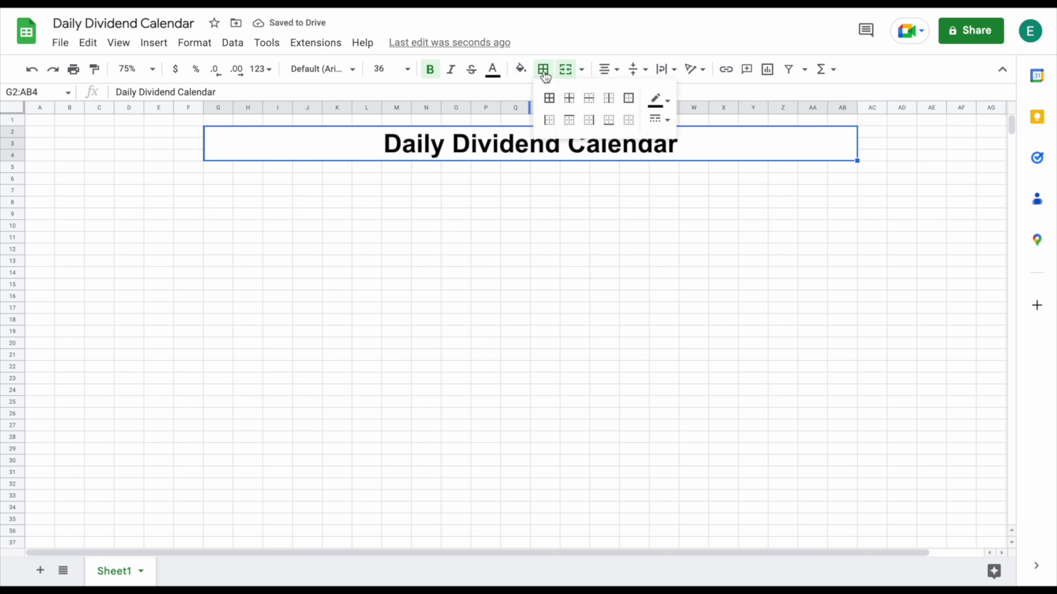
click(659, 120)
click(690, 163)
click(629, 98)
click(598, 219)
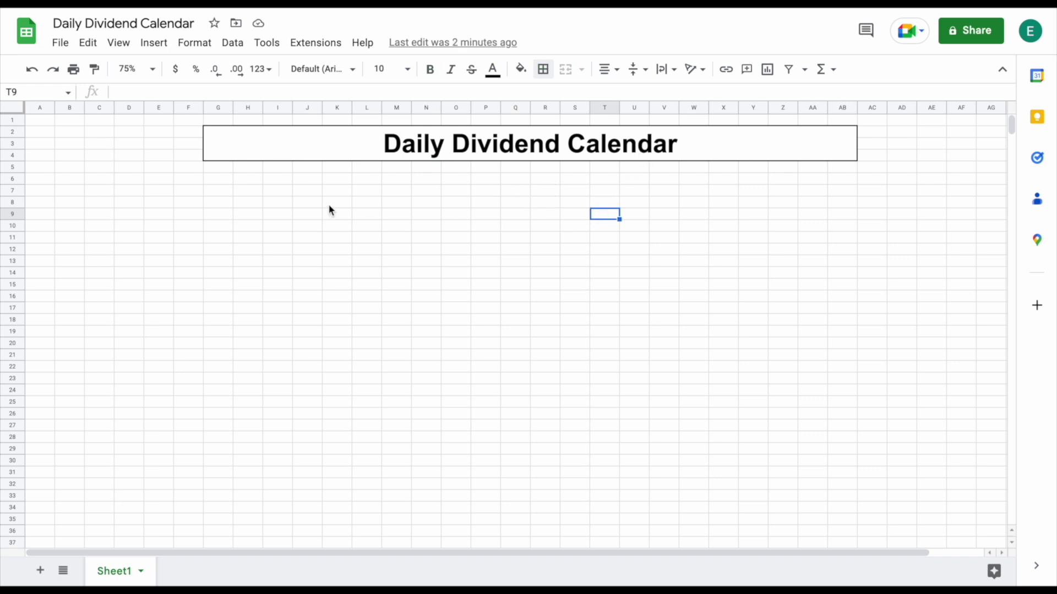
Enter 2022 in C6 and list the months January through December in C8:C19
click(102, 182)
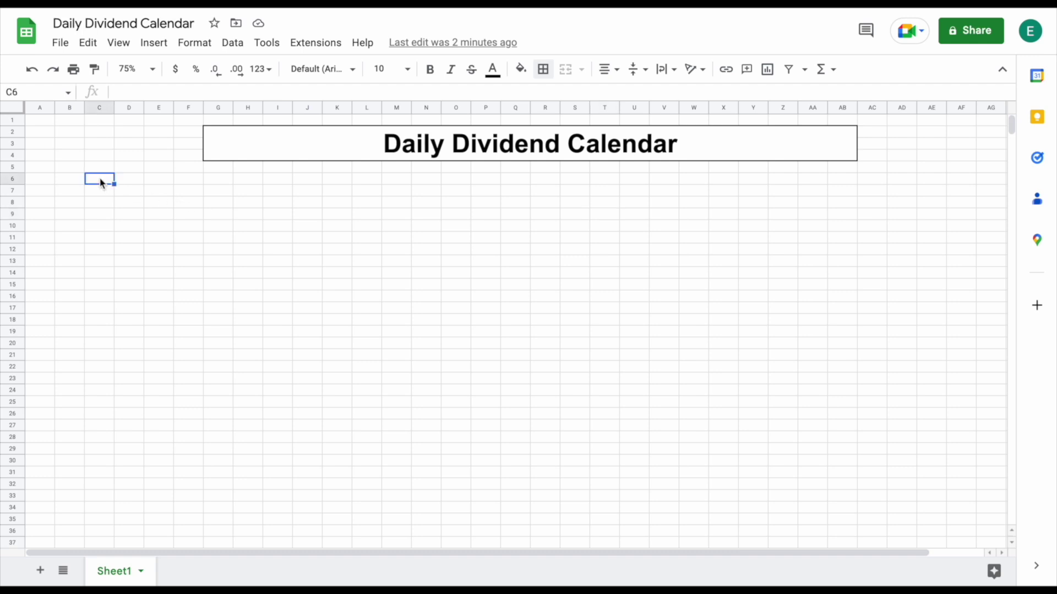
text(2022)
key(Return)
click(99, 202)
text(January)
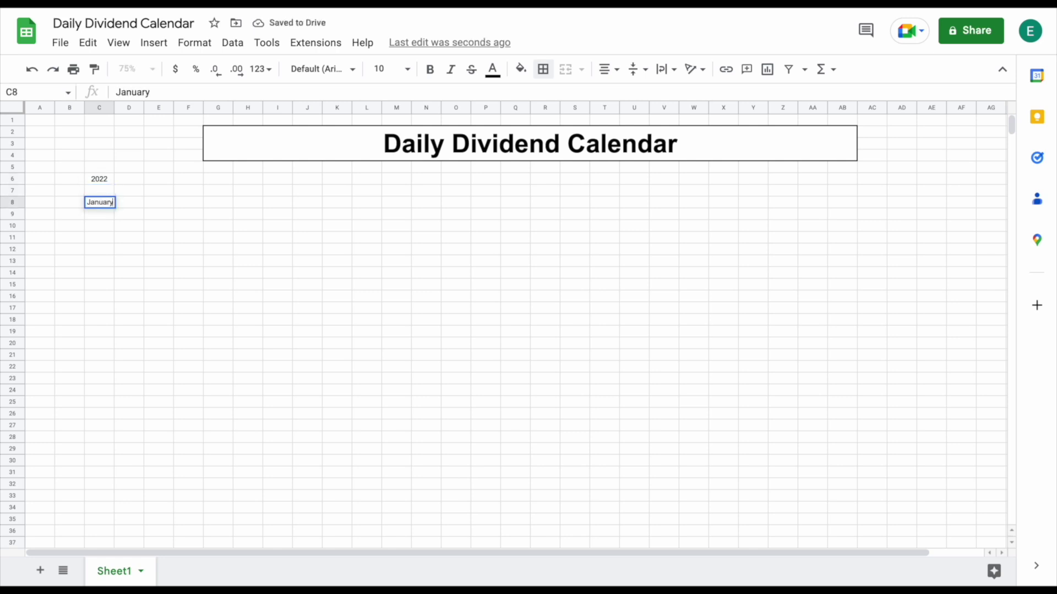
key(Return)
text(February)
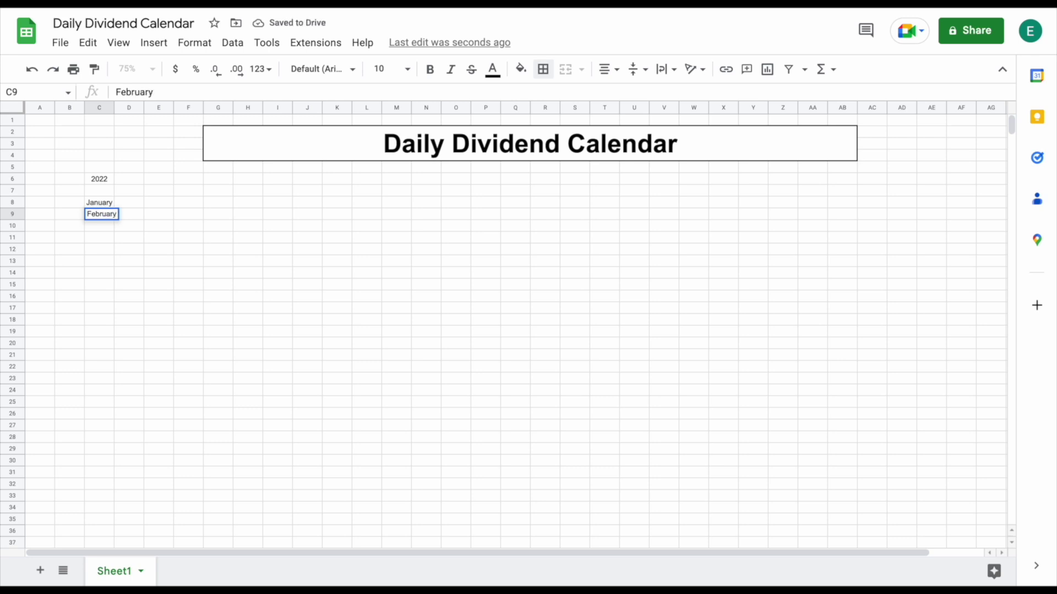
key(Return)
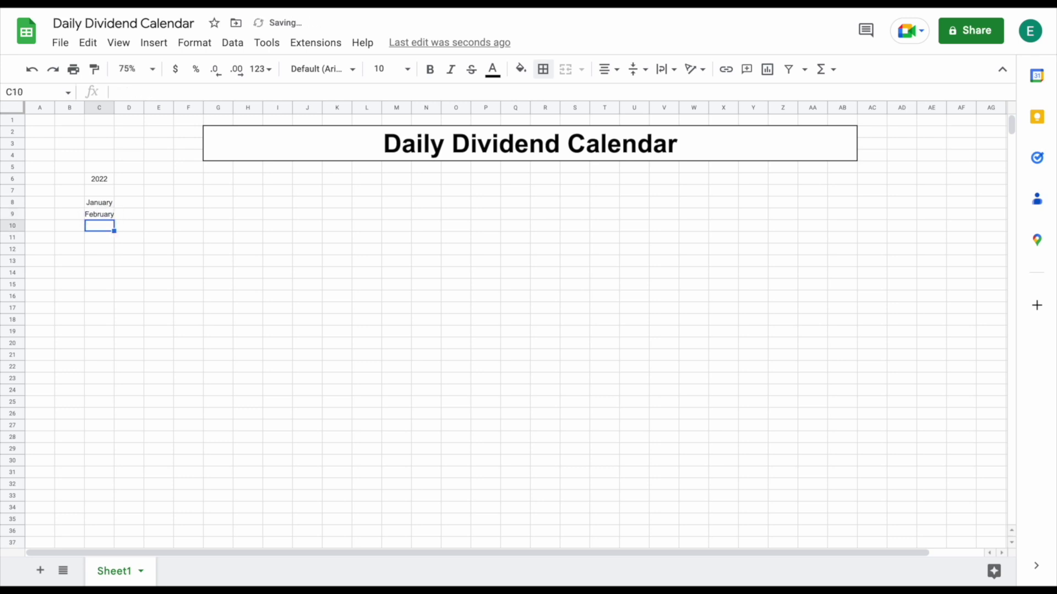
drag(102, 201, 114, 331)
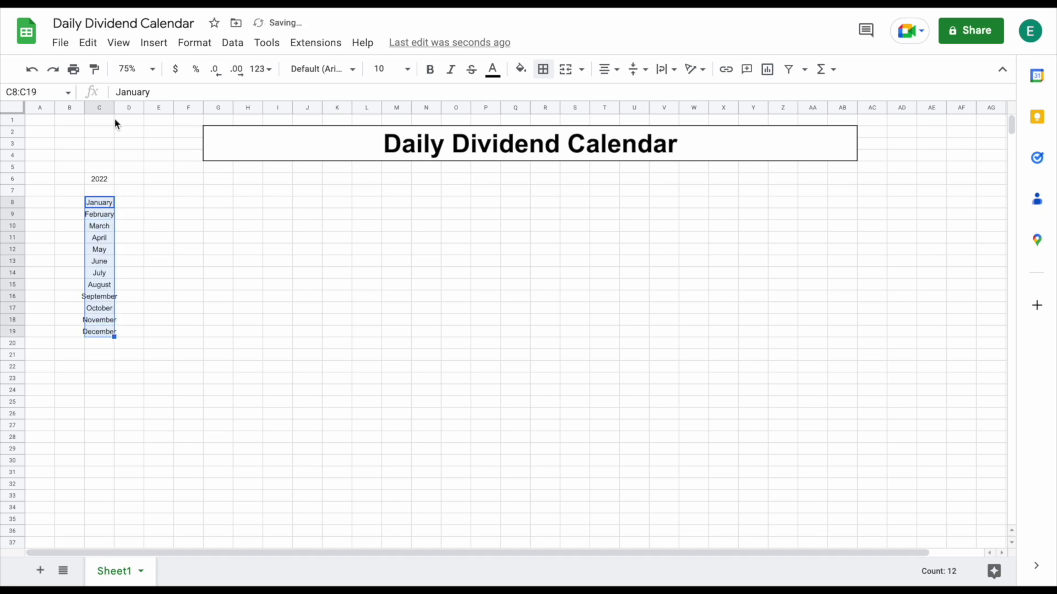
Widen column C to fit the month names and delete the empty row 7 beneath the year
drag(114, 109, 122, 109)
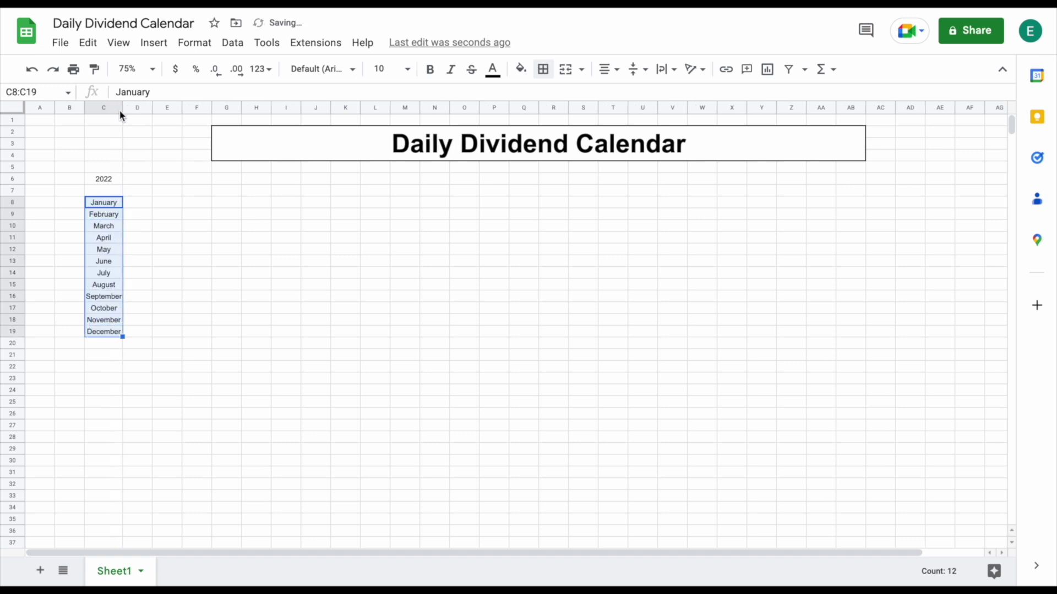
click(144, 184)
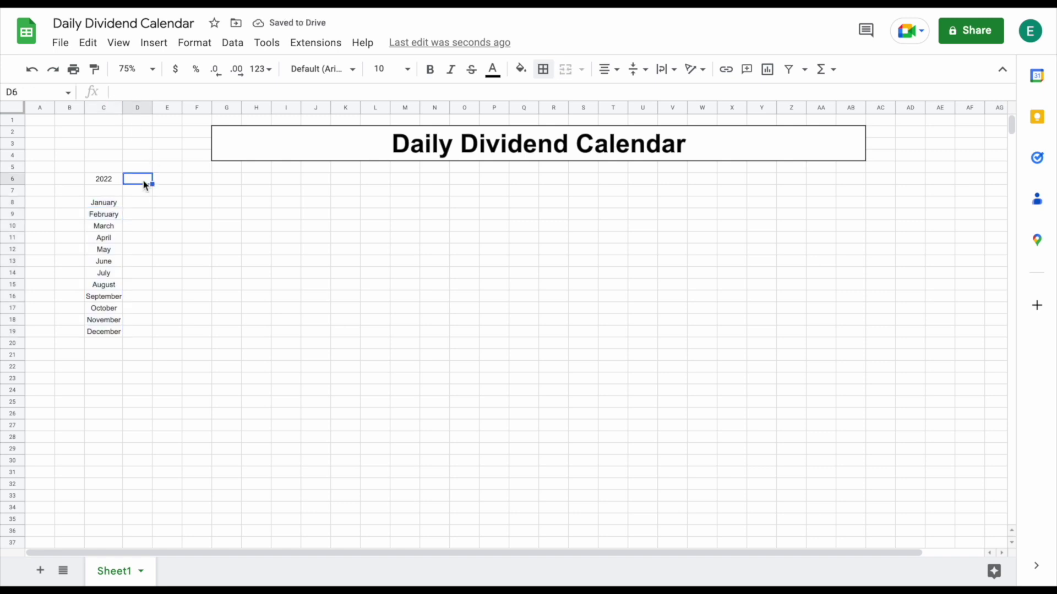
right_click(12, 193)
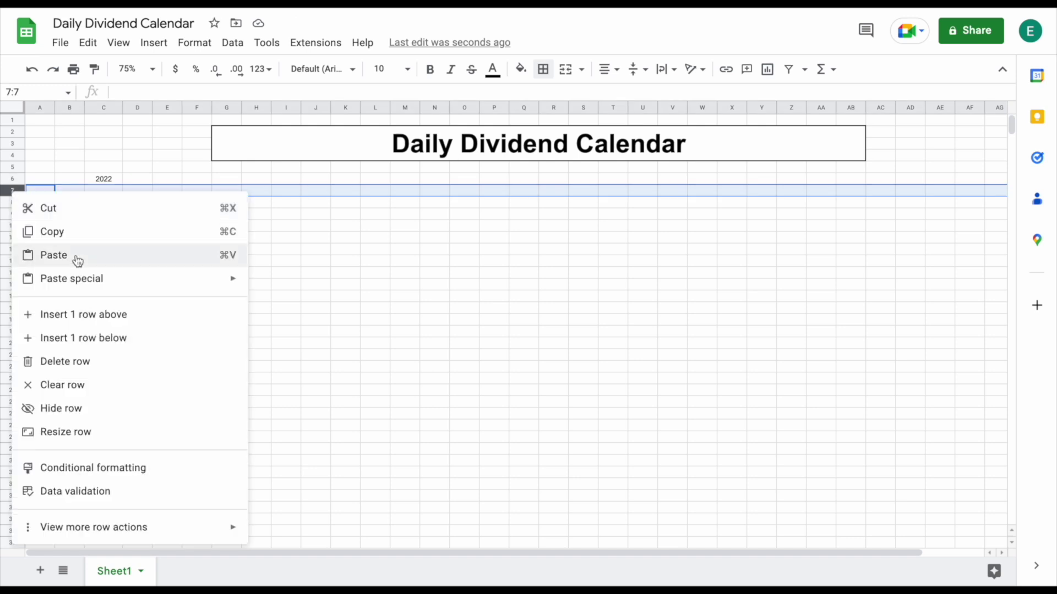
click(88, 359)
Number the days 1 to 31 across row 6, filling the series from D6 to AH6
click(137, 179)
text(1)
key(Tab)
text(2)
key(Tab)
text(3)
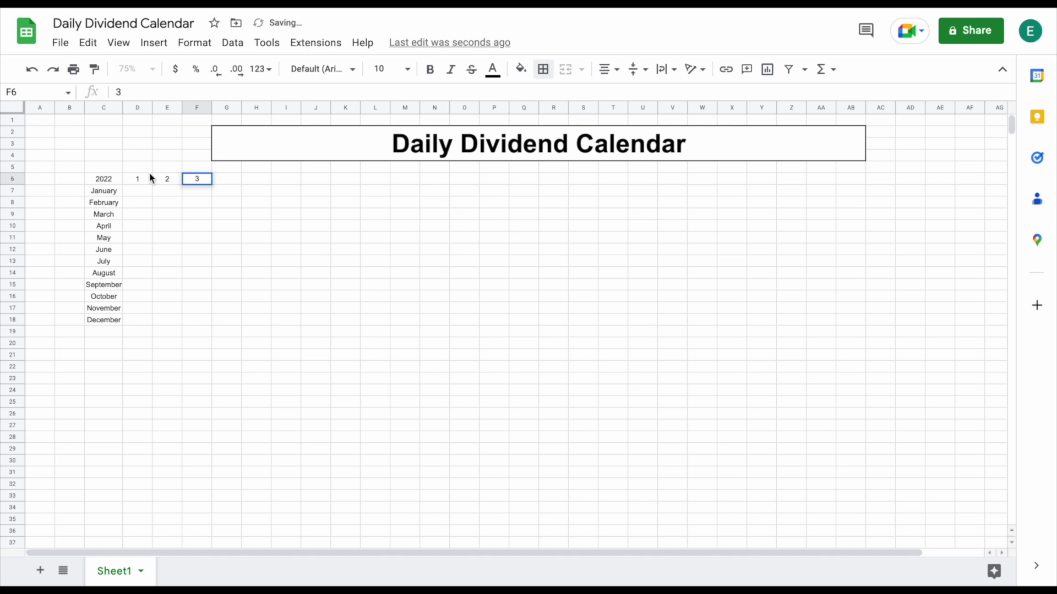
key(Tab)
drag(137, 179, 969, 197)
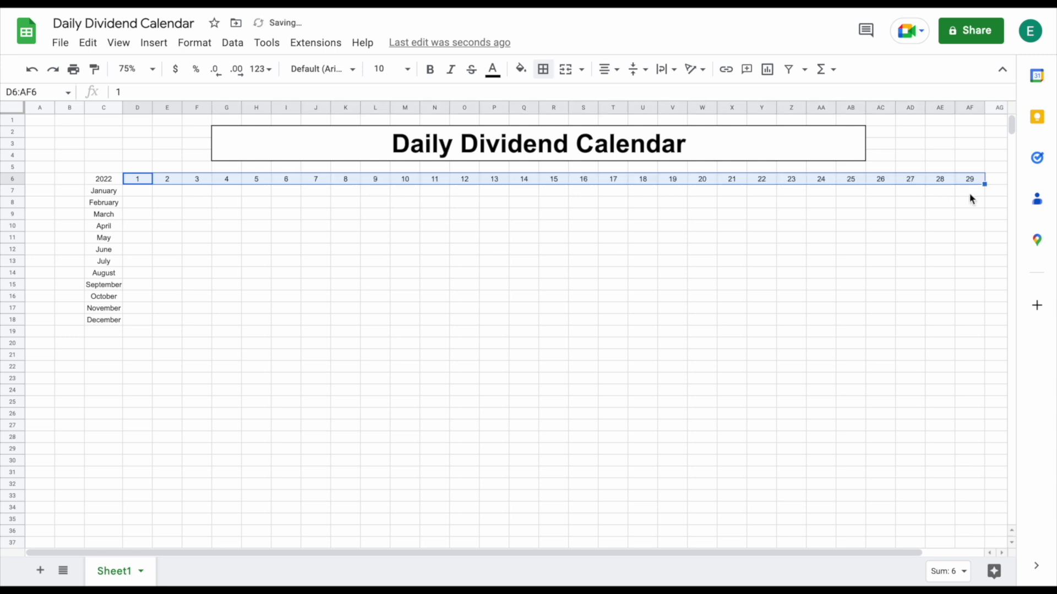
scroll(939, 200, right, 2)
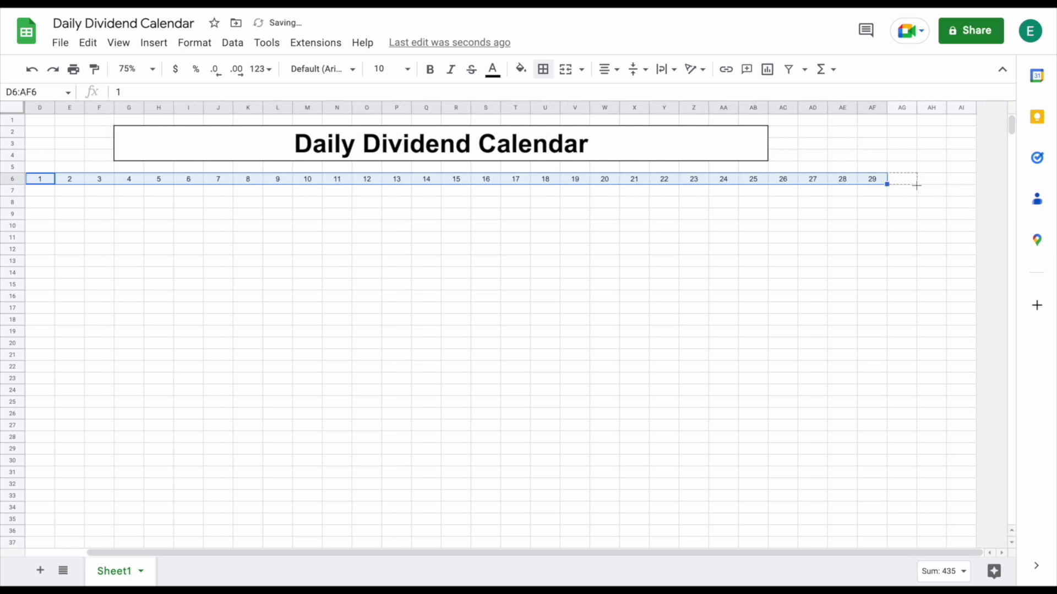
drag(916, 185, 923, 184)
scroll(883, 206, left, 3)
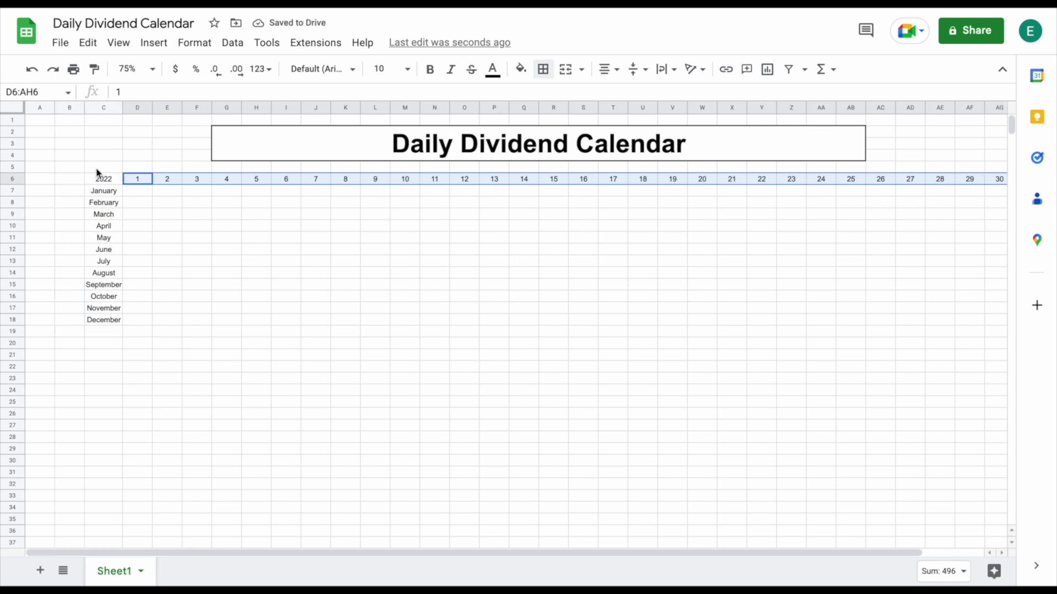
Number the months 1 to 12 in B7:B18 beside their names
click(75, 190)
text(1)
key(Return)
text(2)
key(Return)
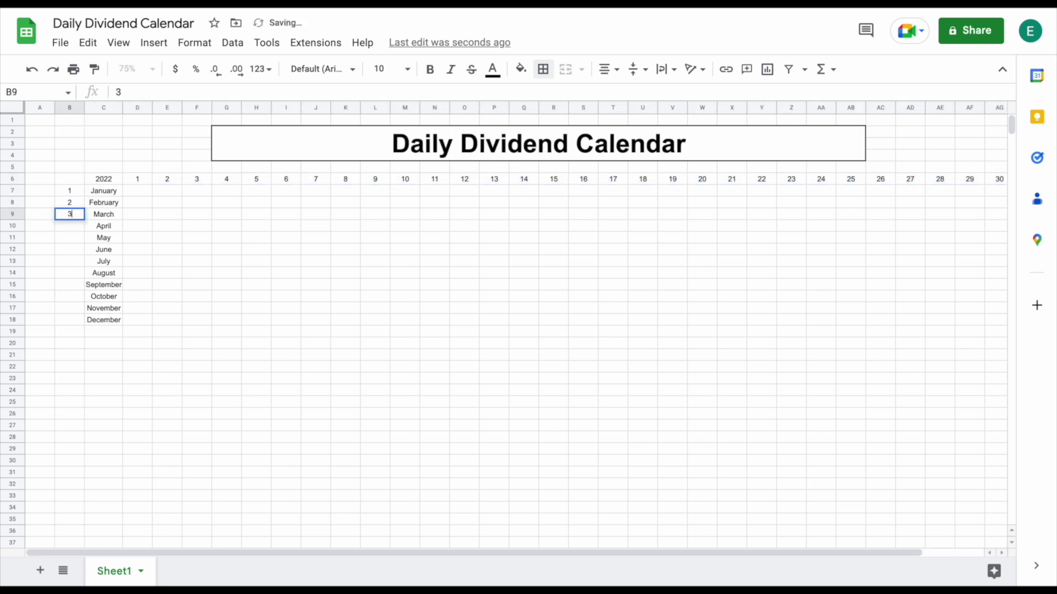
drag(66, 193, 67, 212)
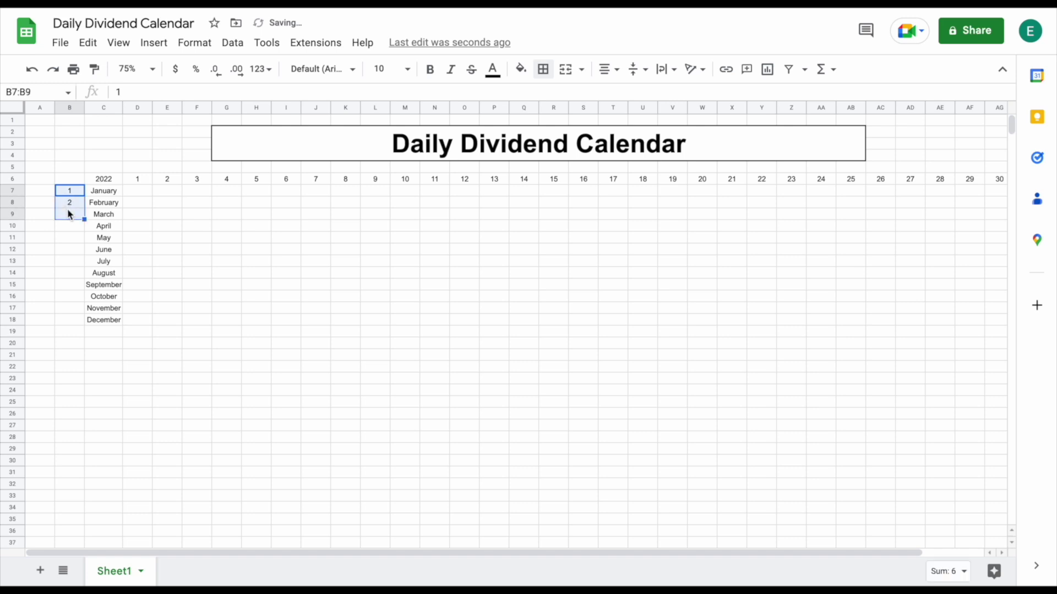
drag(84, 219, 85, 323)
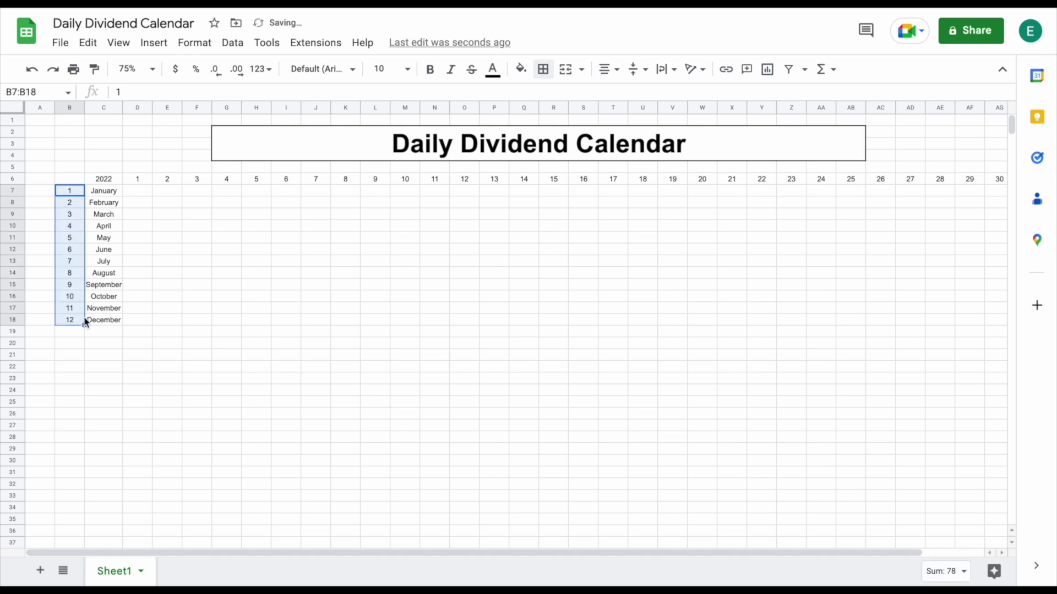
Add a second sheet and paste the copied dividend log into it starting at B2
click(147, 190)
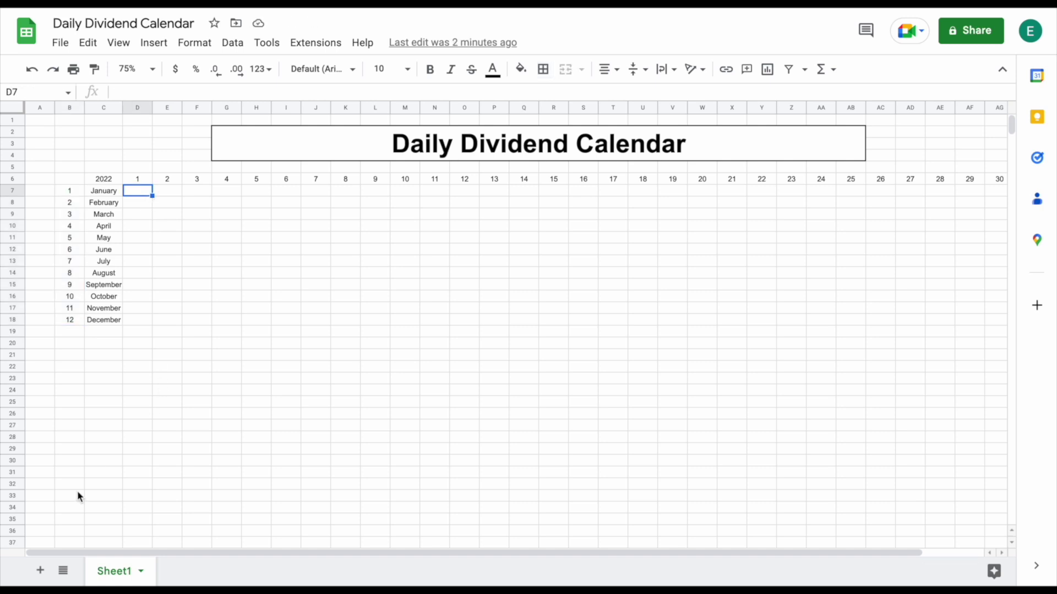
click(40, 570)
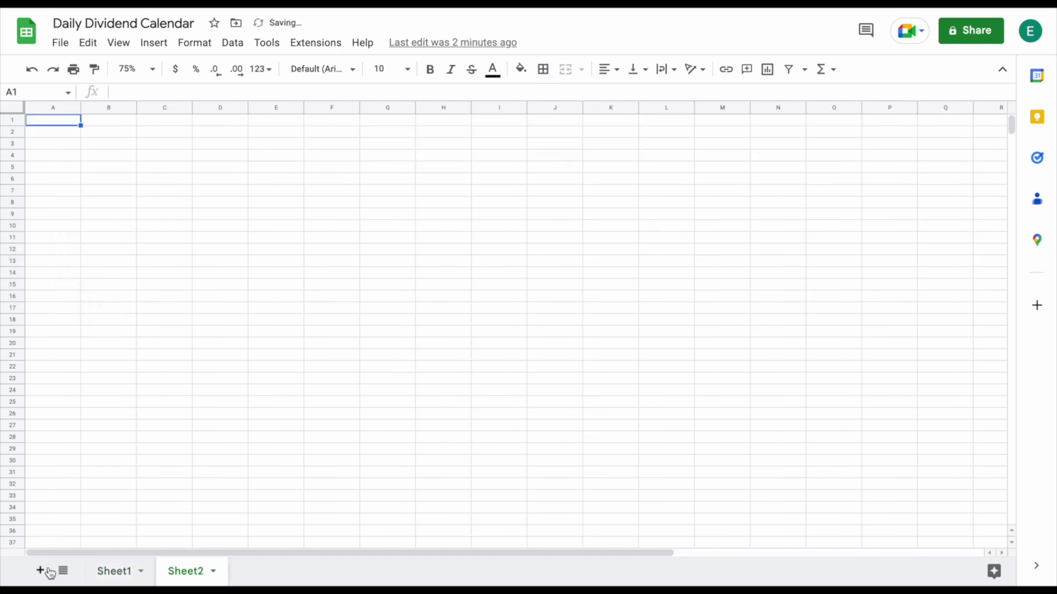
click(110, 137)
key(ctrl+v)
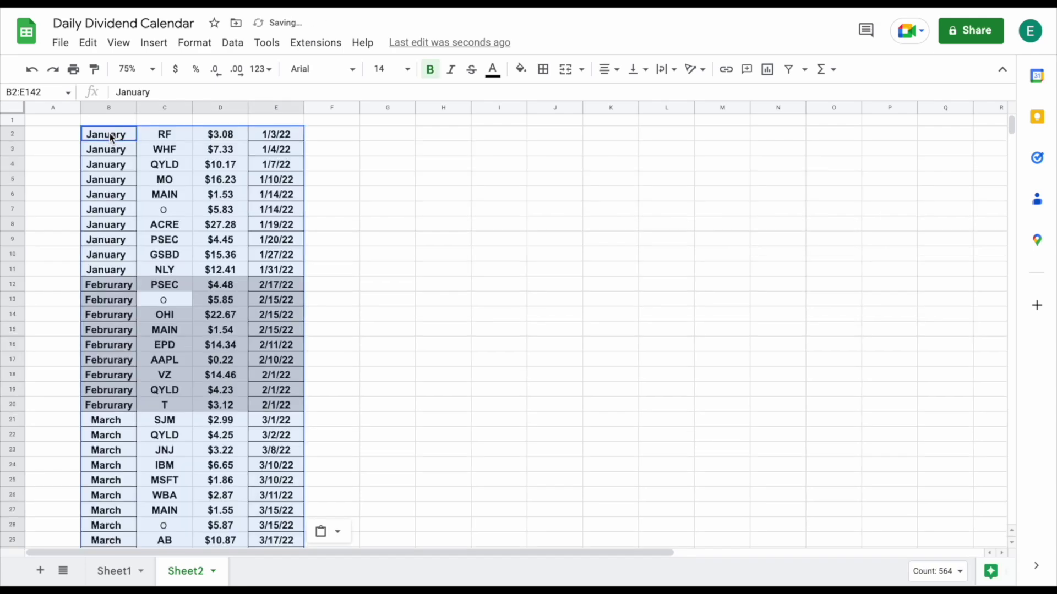
click(366, 148)
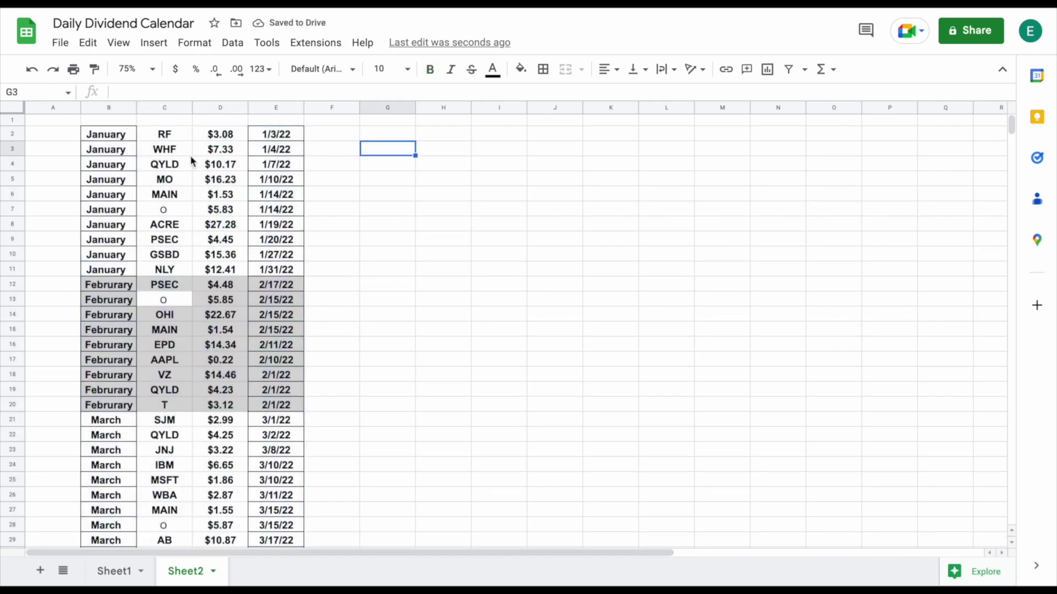
Review the pasted dividend log and its month, ticker, amount and date columns
scroll(191, 160, down, 20)
scroll(190, 156, up, 20)
scroll(190, 155, right, 1)
scroll(190, 155, up, 3)
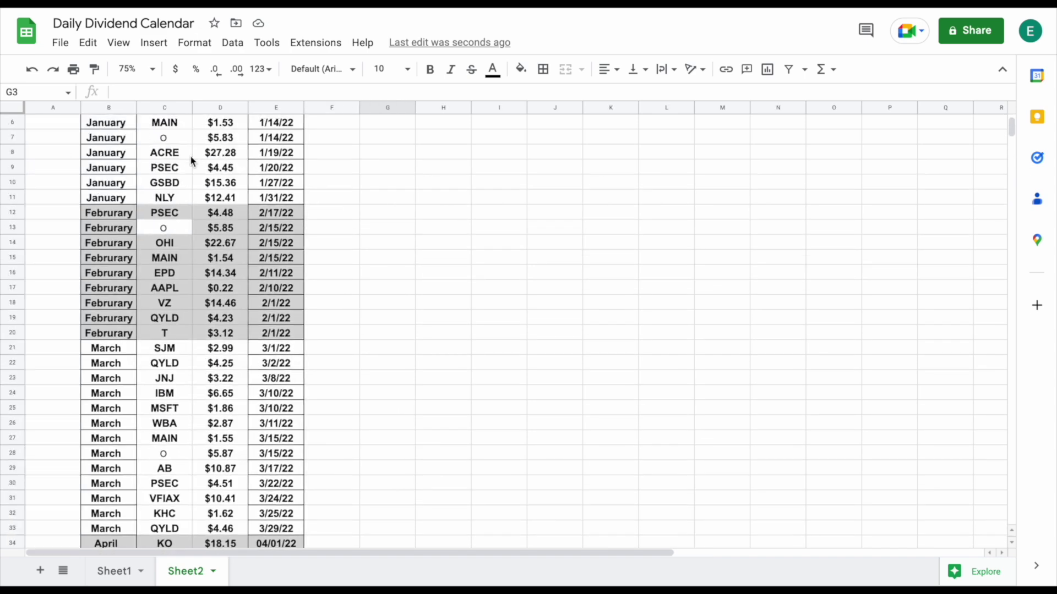
scroll(190, 155, left, 1)
click(127, 137)
click(163, 140)
click(219, 142)
click(269, 141)
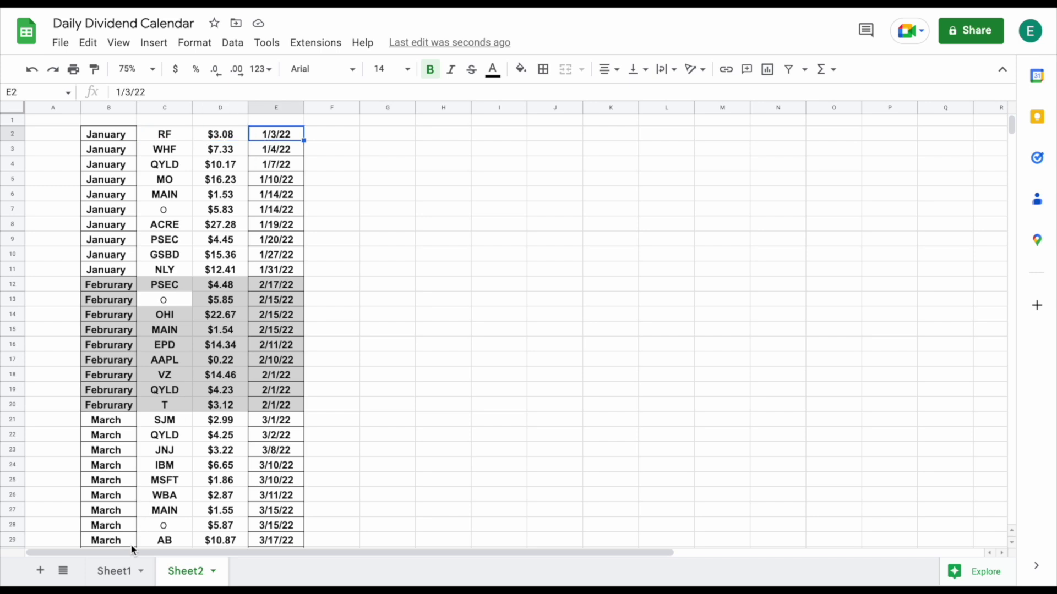
Begin a formula in Sheet1 cell D7 with an absolute reference to the date column of Sheet2, Sheet2!$E:$E
click(125, 571)
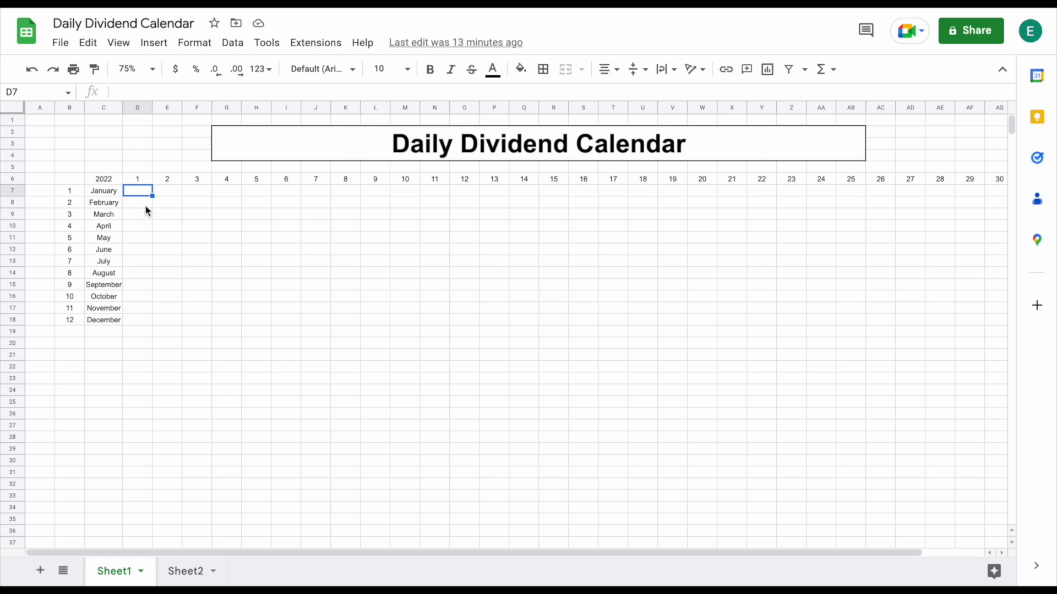
click(164, 93)
text(=)
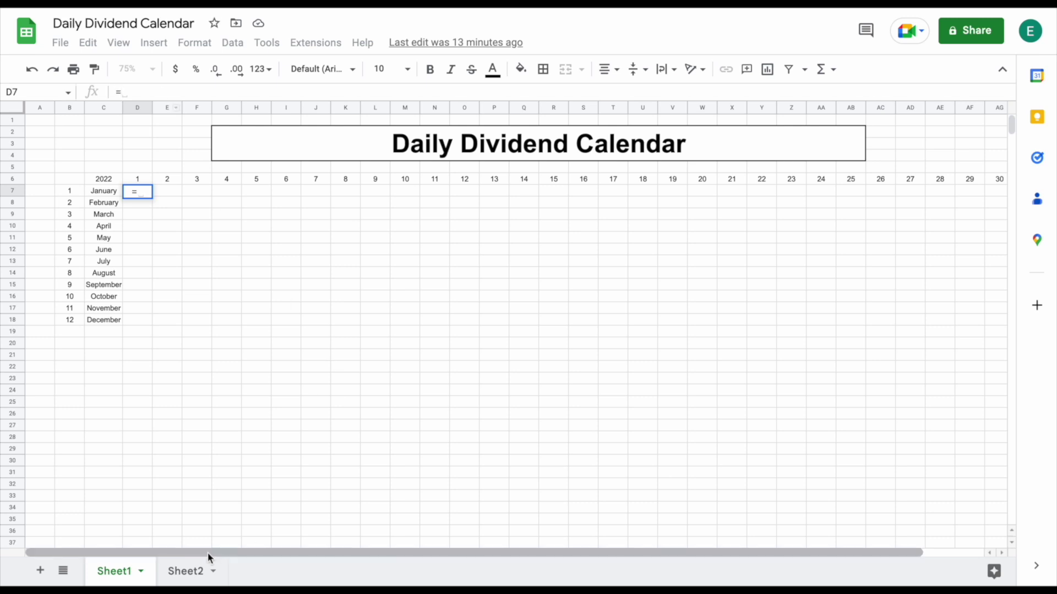
click(198, 571)
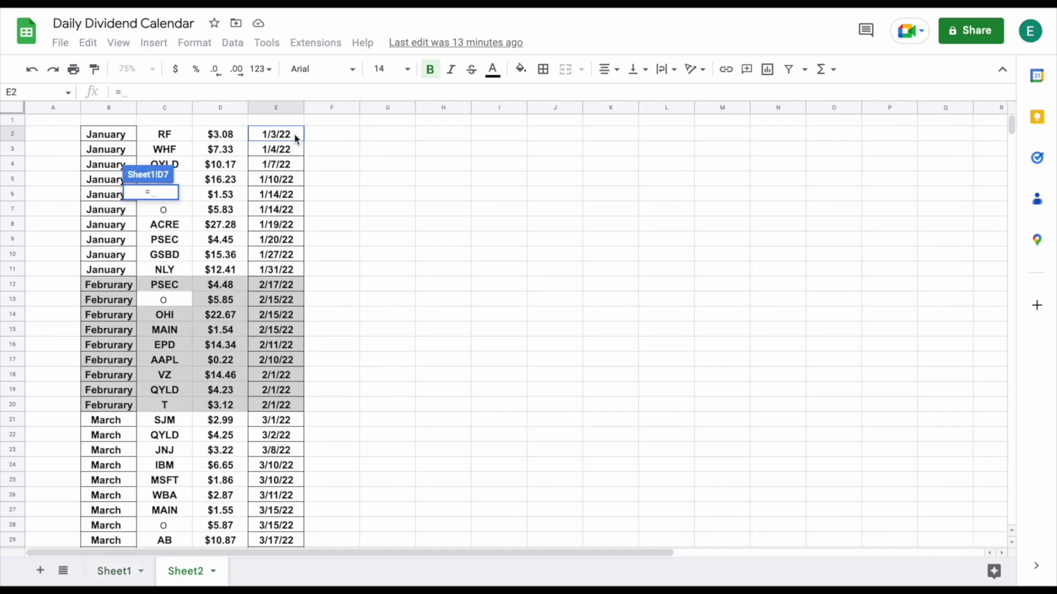
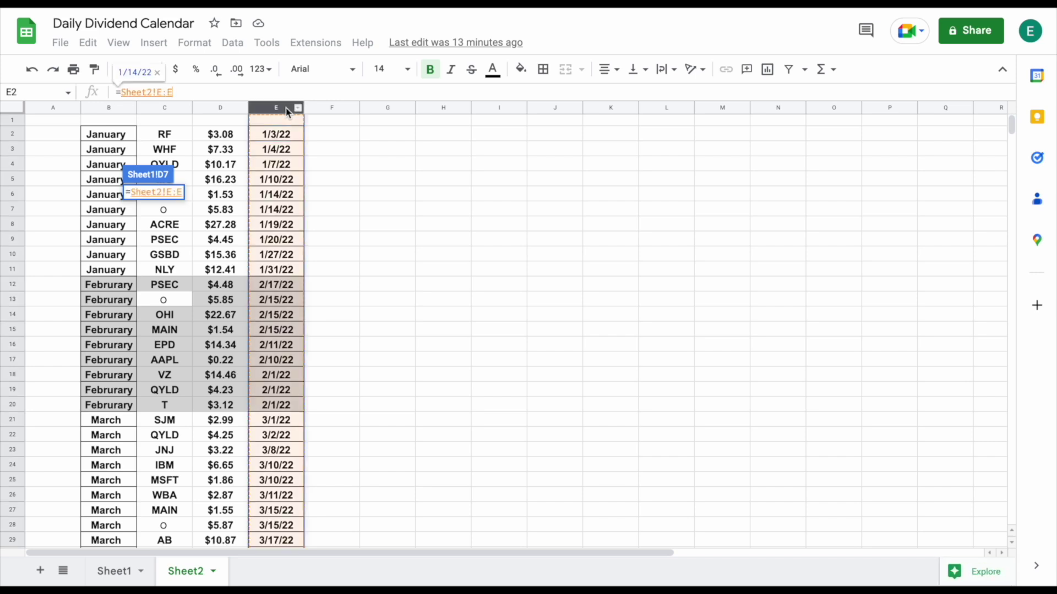
click(128, 571)
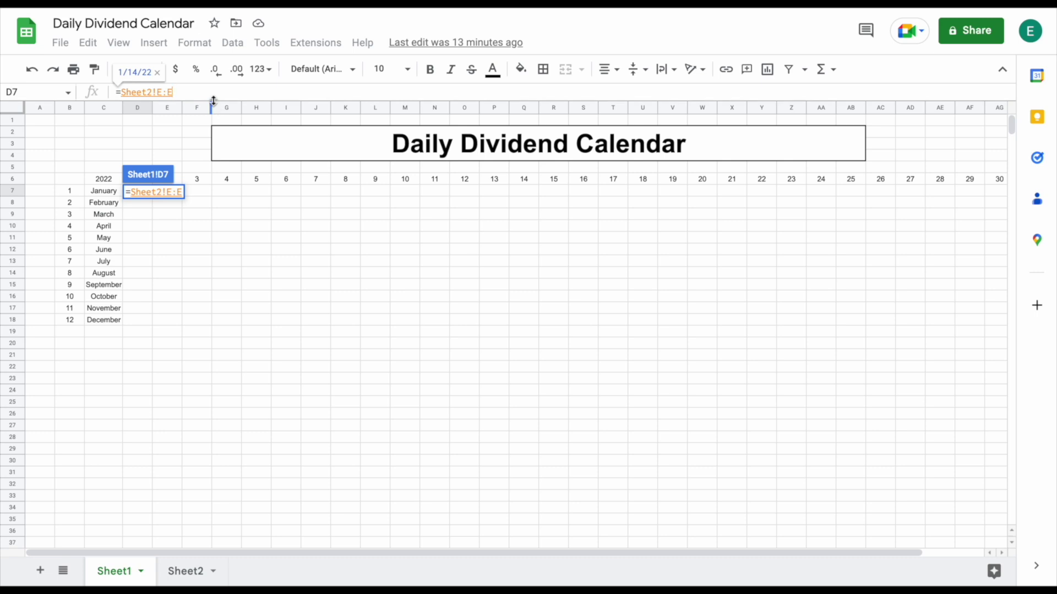
key(Left)
key(Left)
key(Left)
text($E)
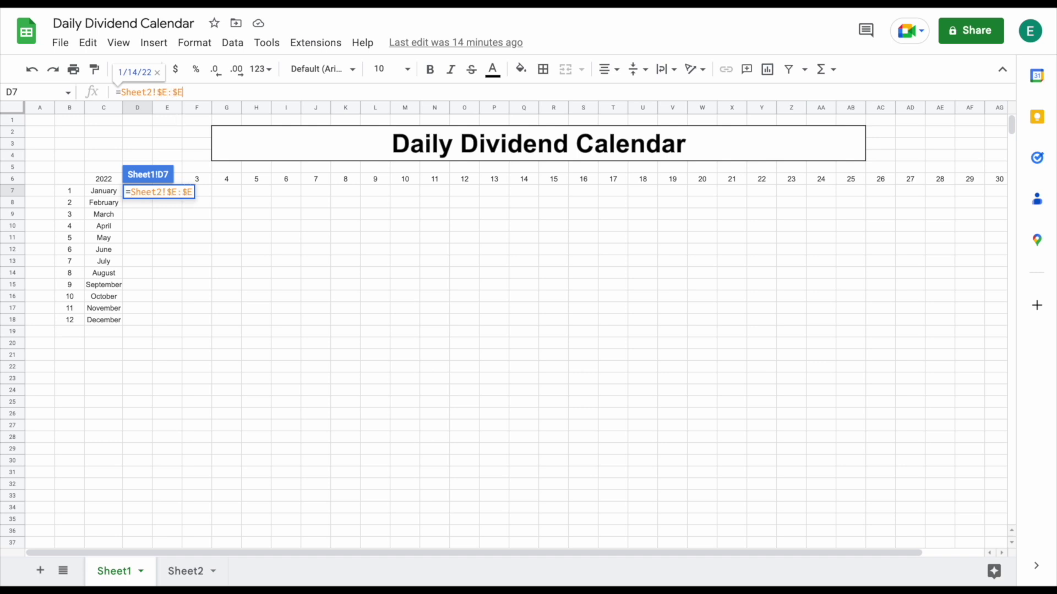
Extend the D7 formula with date(C6,B7,D6), referencing the year, month number and day cells
text(,date()
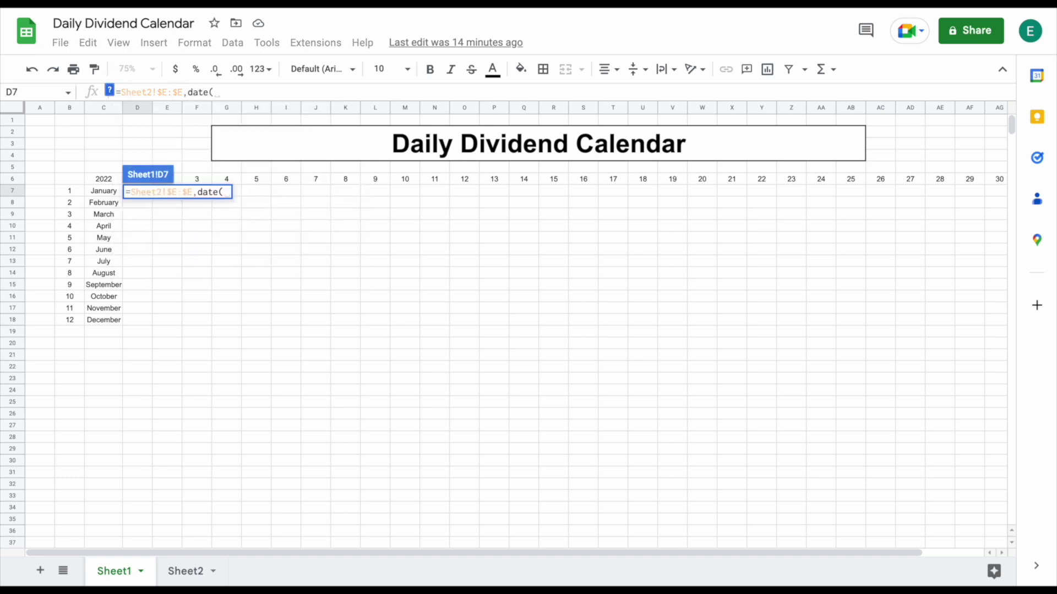
click(110, 182)
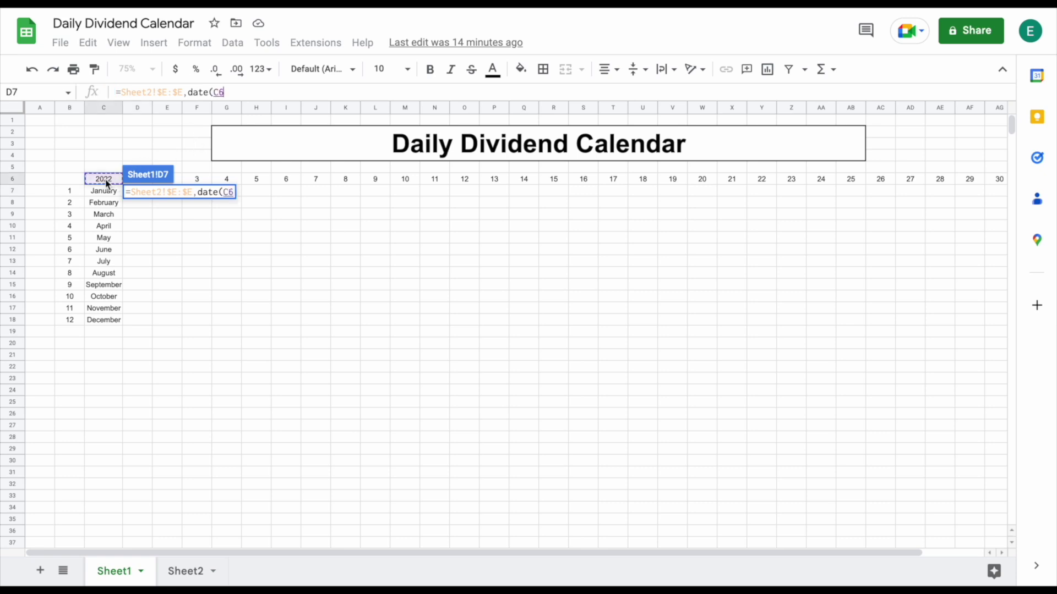
text(,)
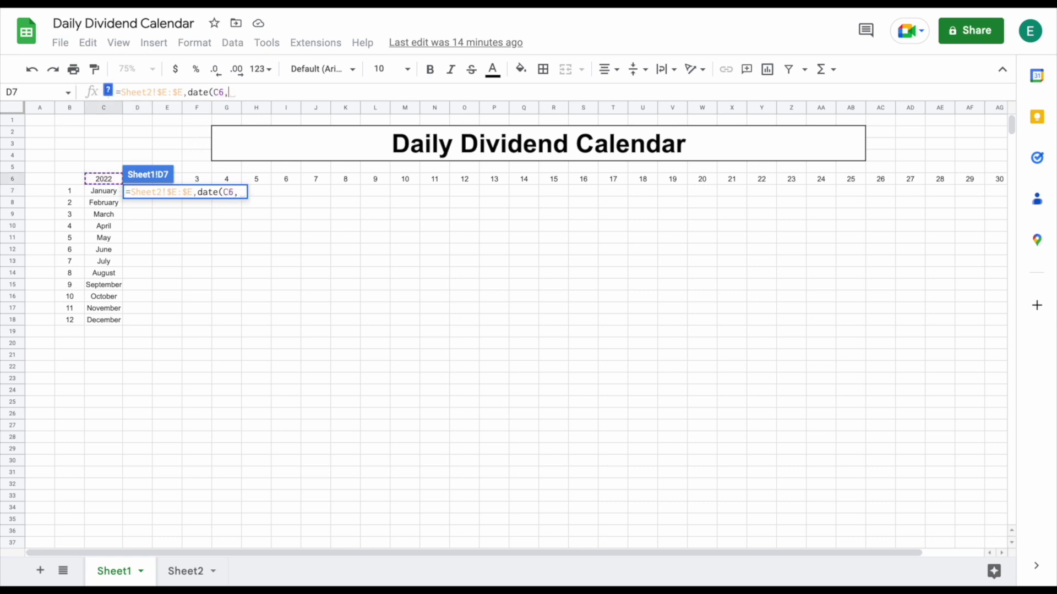
click(75, 195)
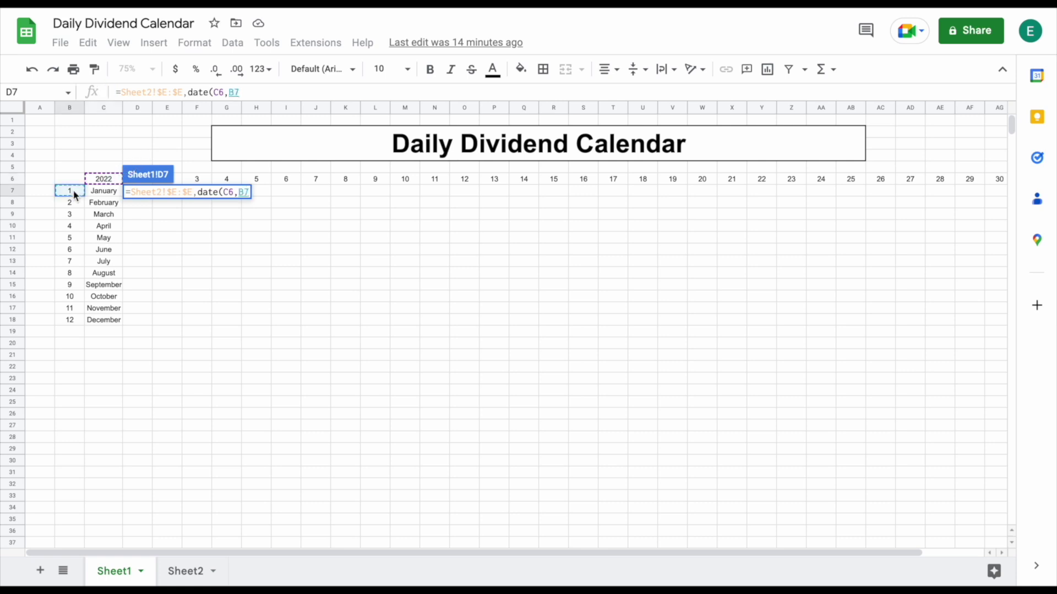
text(,)
click(147, 156)
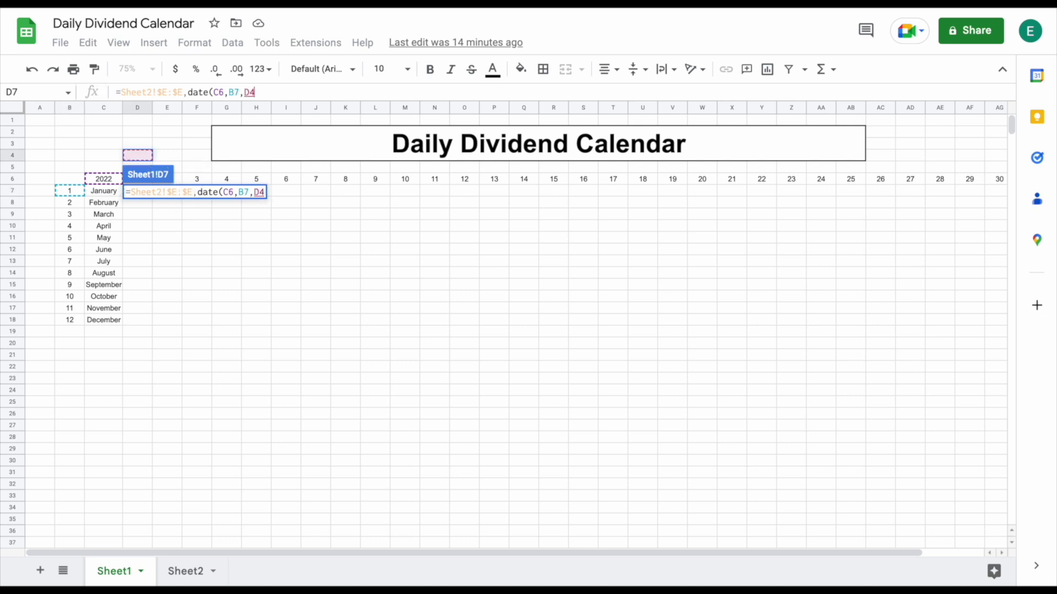
key(BackSpace)
key(BackSpace)
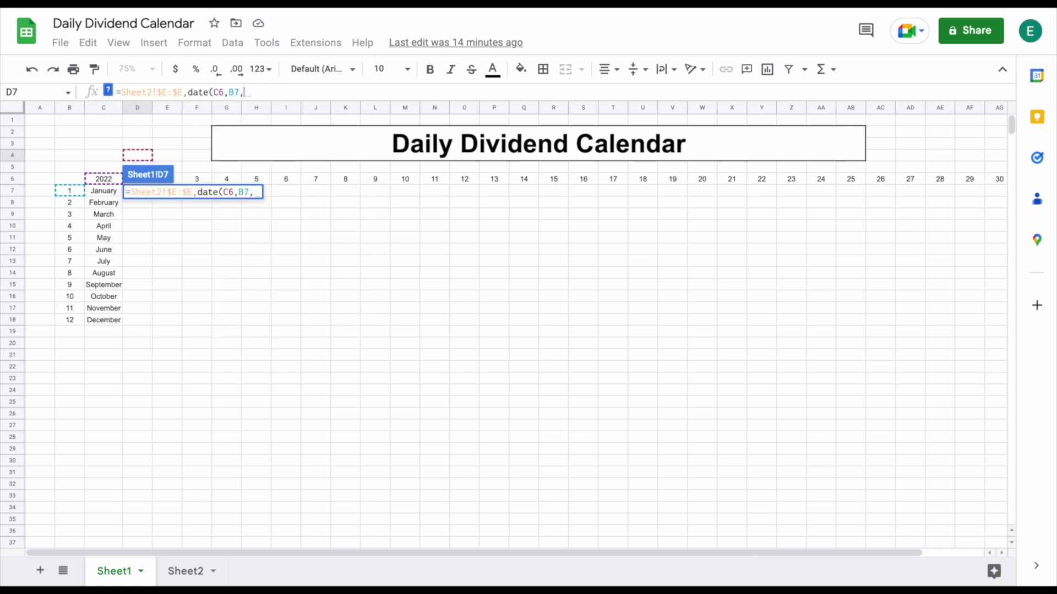
text(D6)
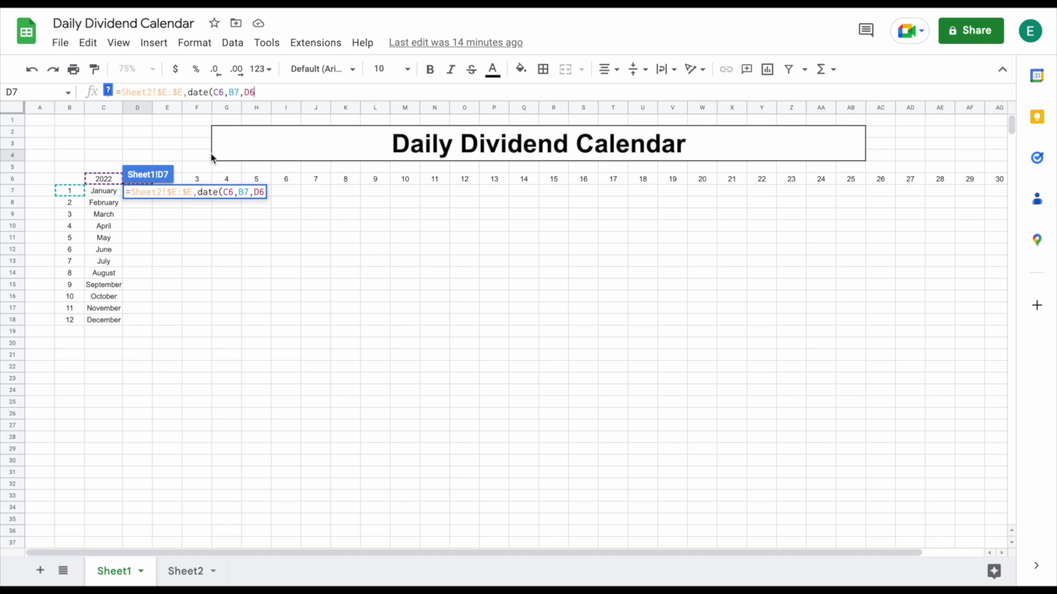
text())
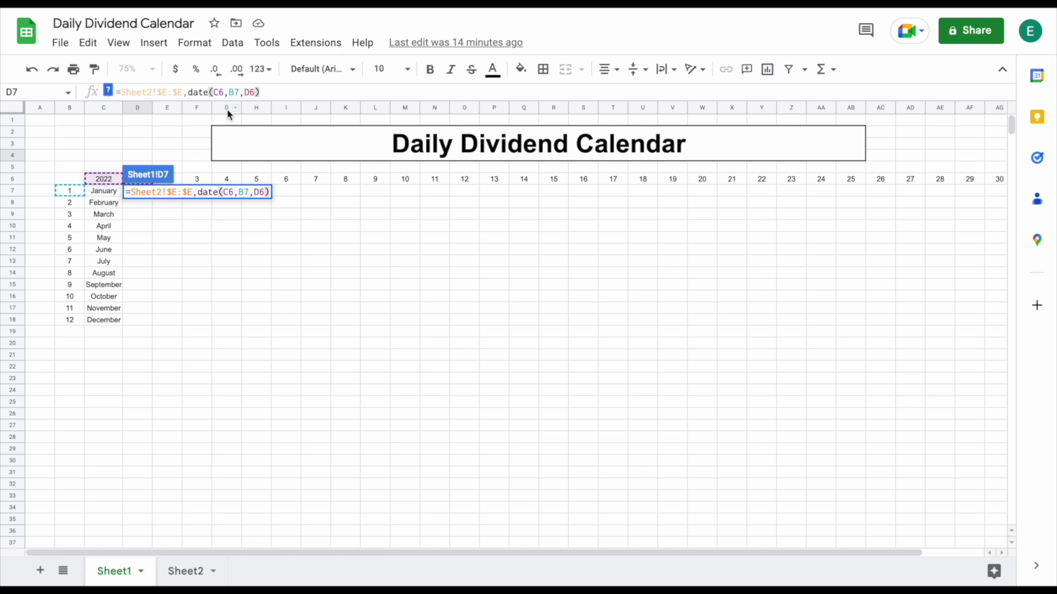
Anchor the date references as $C$6, $B7 and D$6, and add a comma for the next argument
click(214, 92)
text($C$)
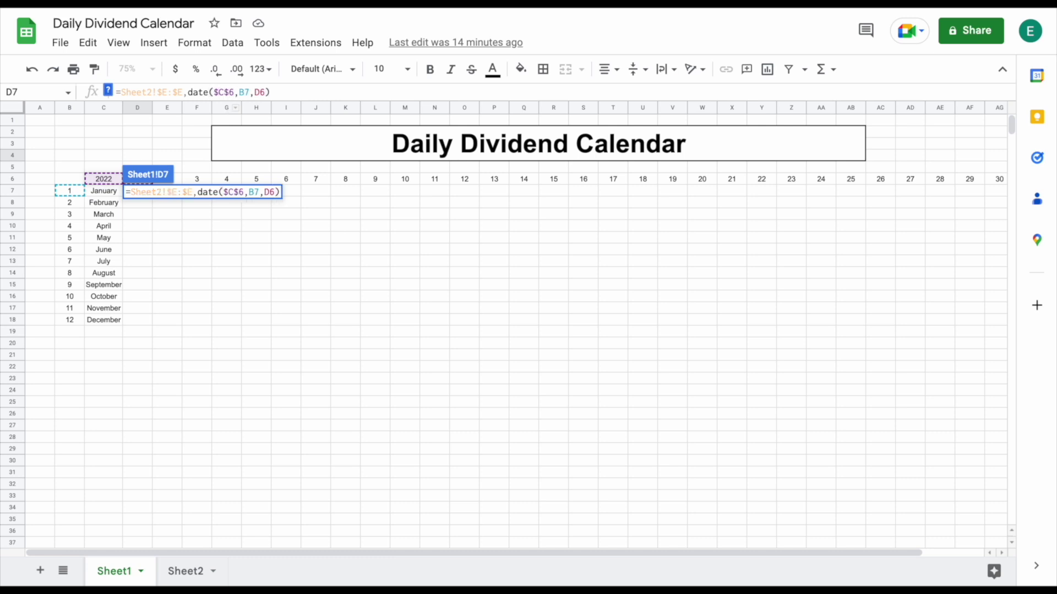
click(238, 92)
text($)
click(259, 92)
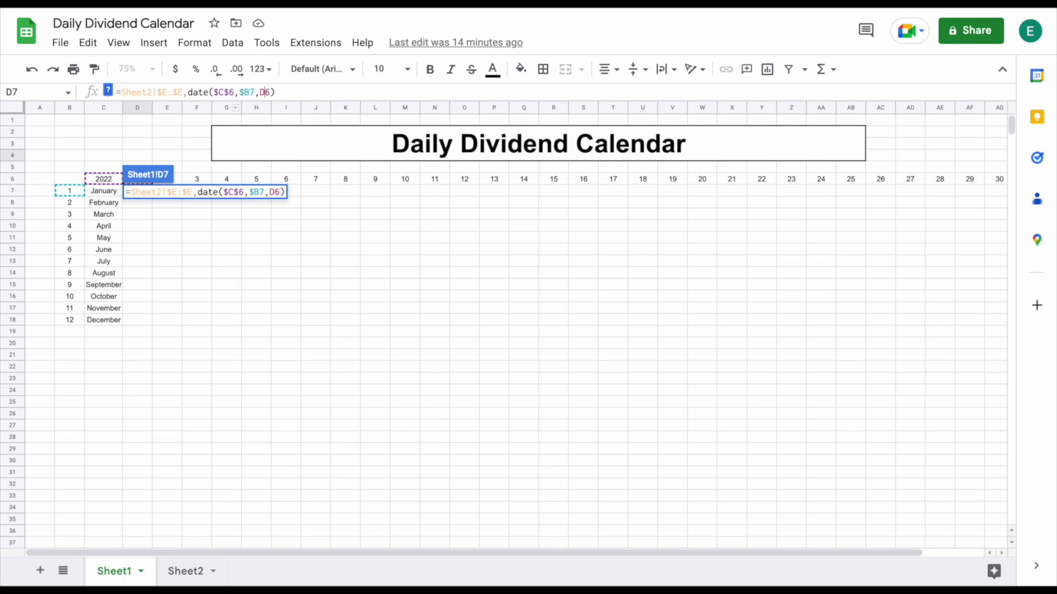
text($)
click(293, 92)
text(,)
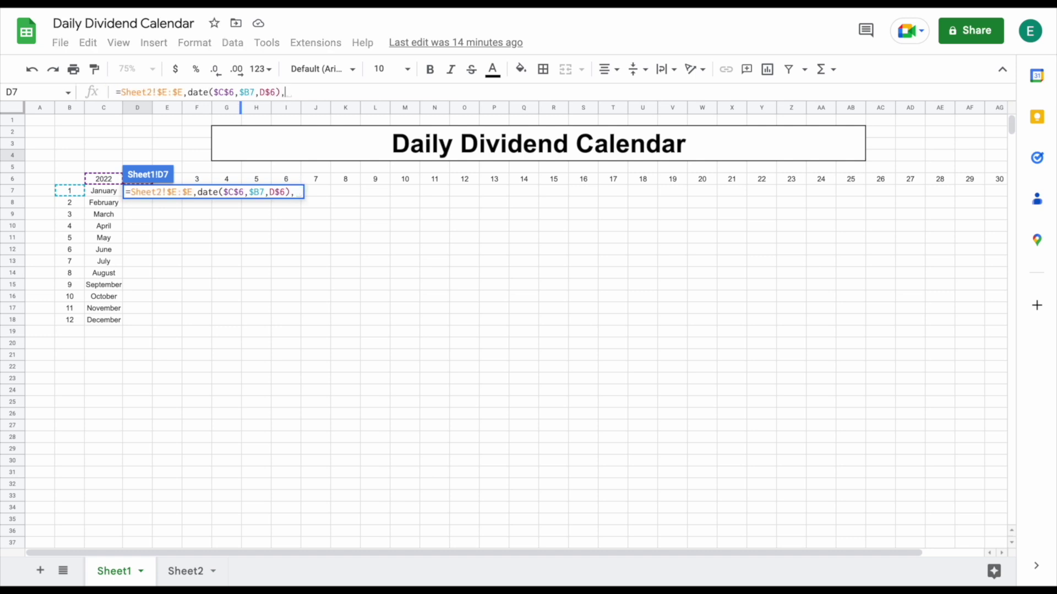
Add Sheet2's amount column as the final argument, anchored as Sheet2!$D:$D with a closing parenthesis, and try to enter the formula
click(193, 572)
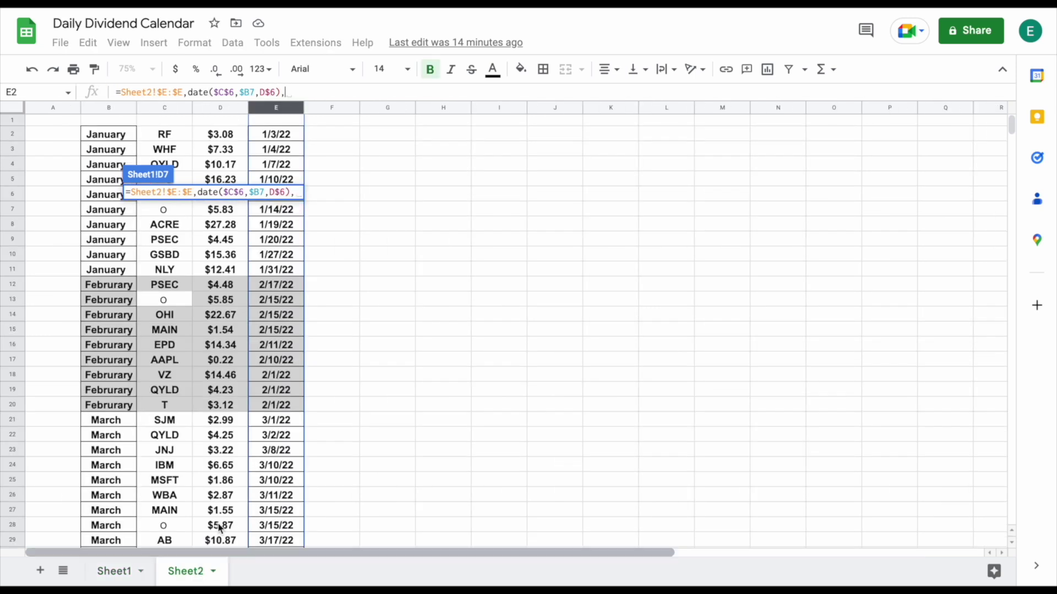
click(231, 110)
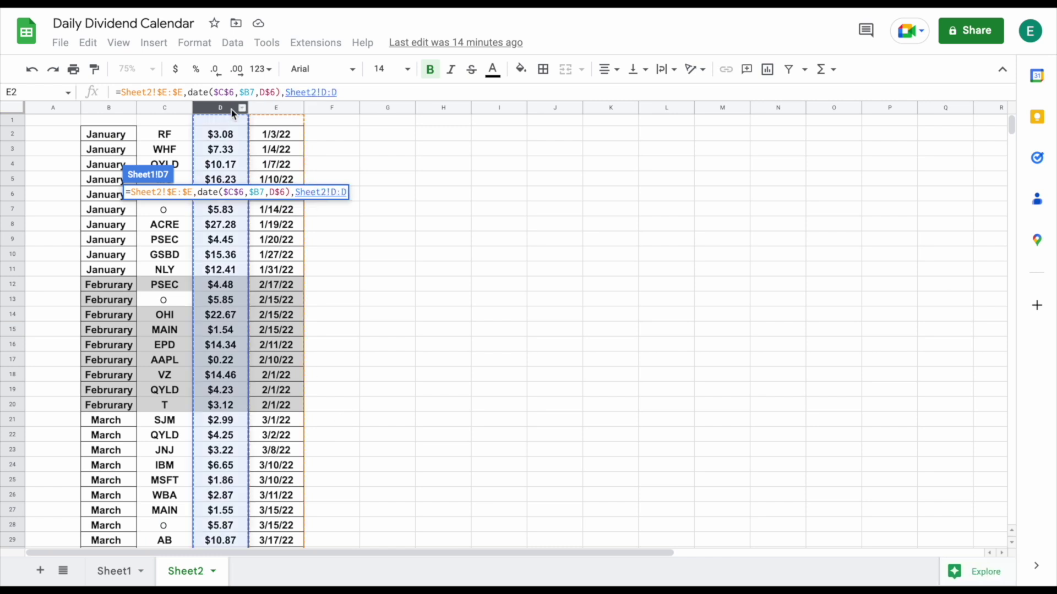
text())
click(323, 92)
text($C)
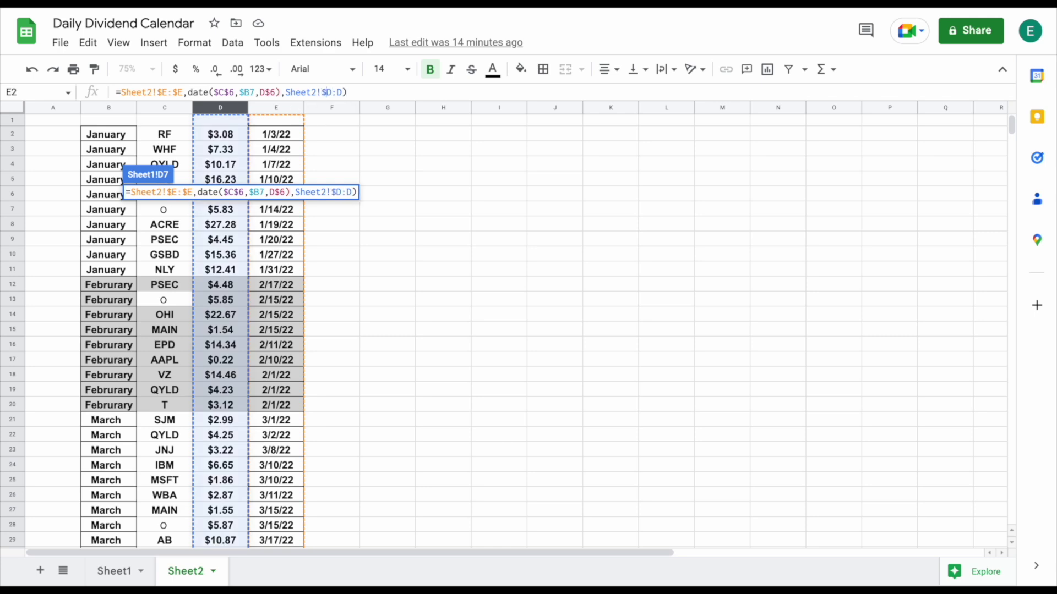
text($)
key(Return)
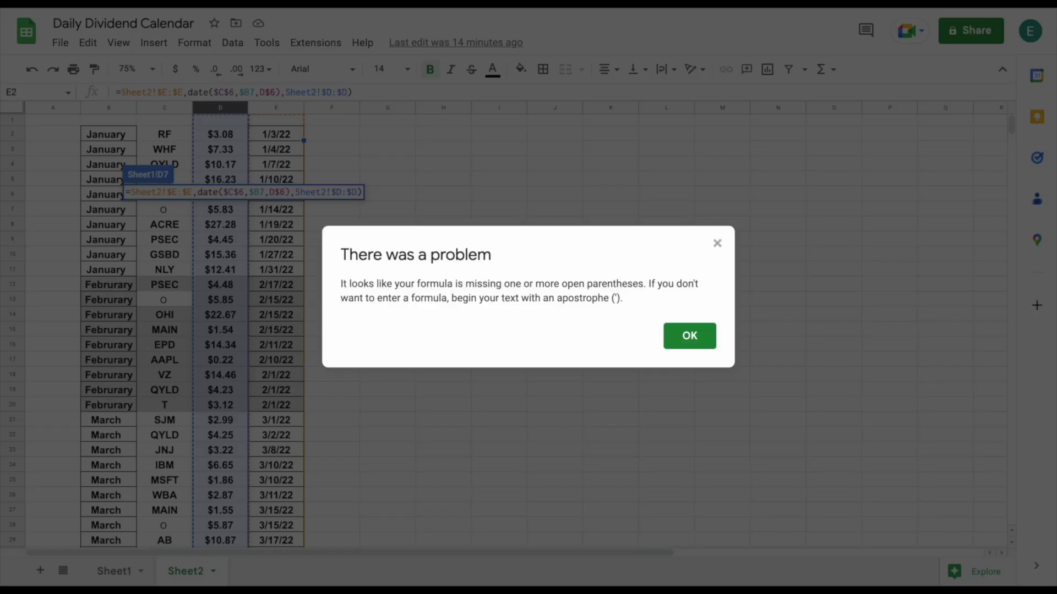
click(690, 337)
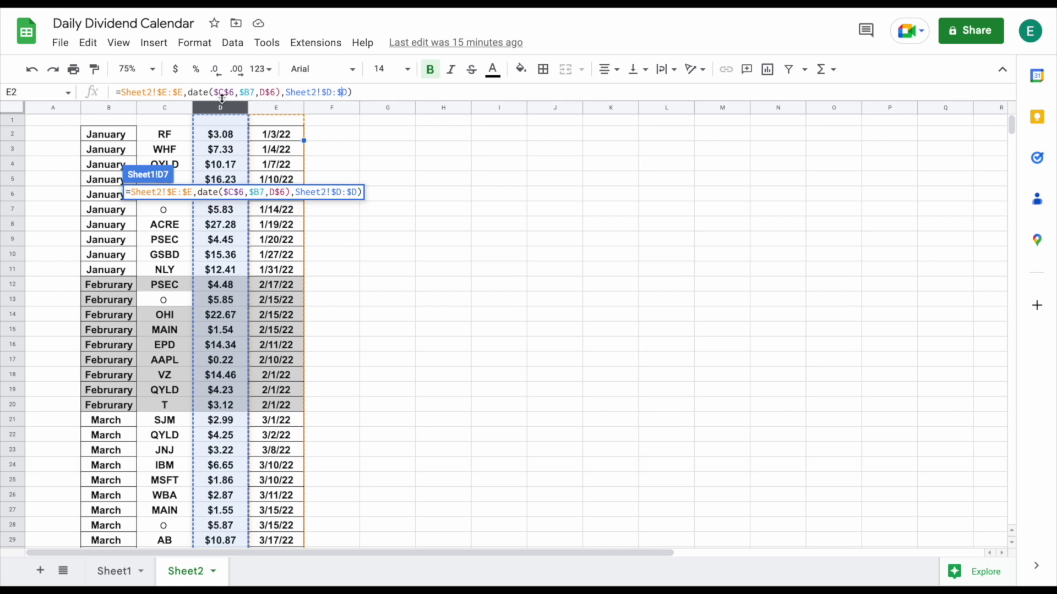
Wrap the D7 arguments in a sumif function and enter the formula
click(119, 92)
text(sumif()
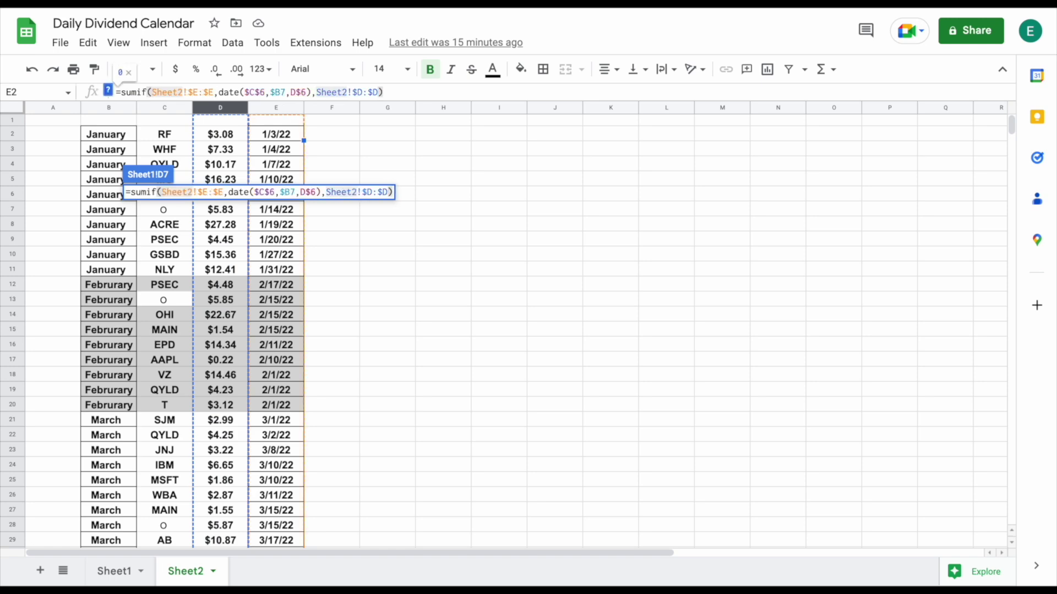
key(Return)
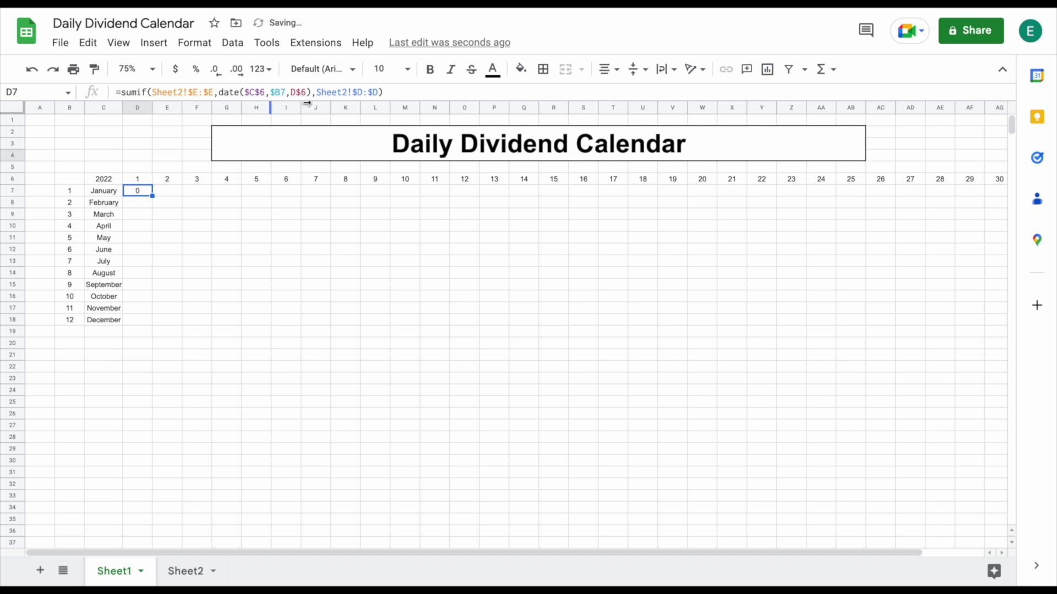
Fill the D7 formula down to December and across to day 31, covering D7:AH18
drag(151, 196, 150, 319)
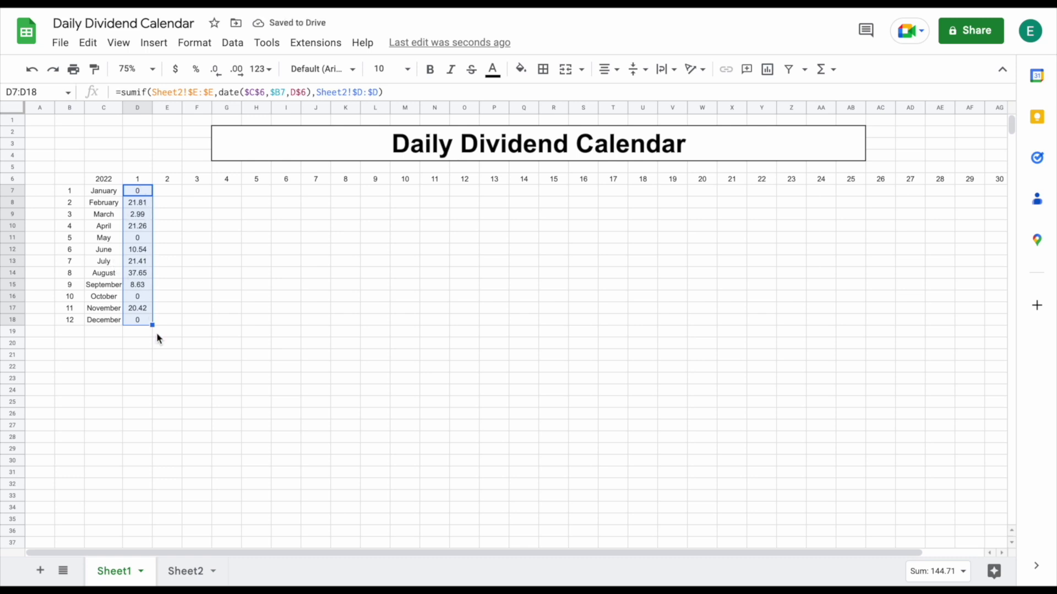
drag(153, 326, 924, 286)
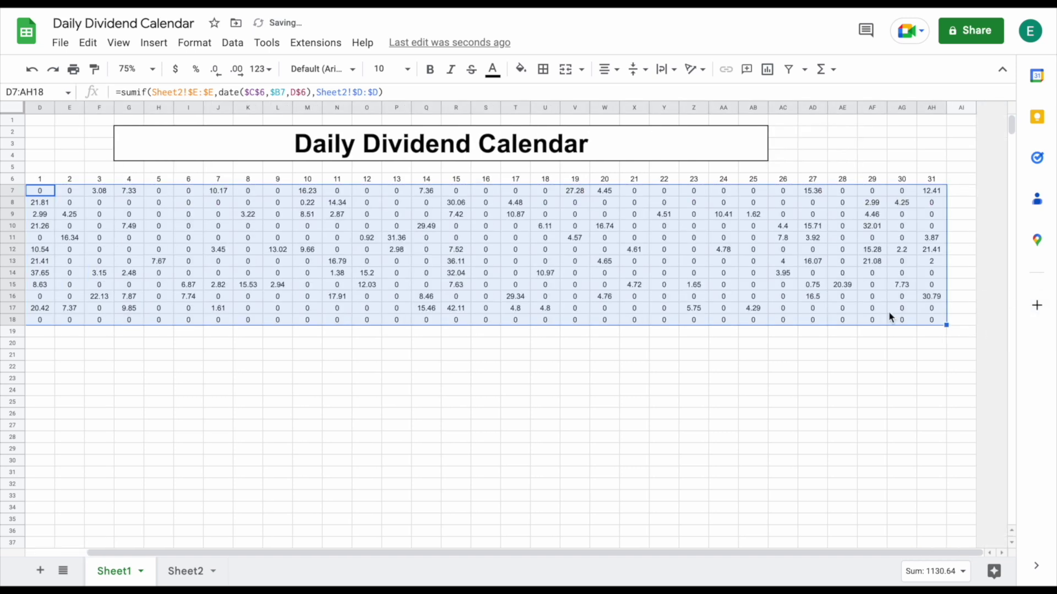
scroll(843, 335, left, 3)
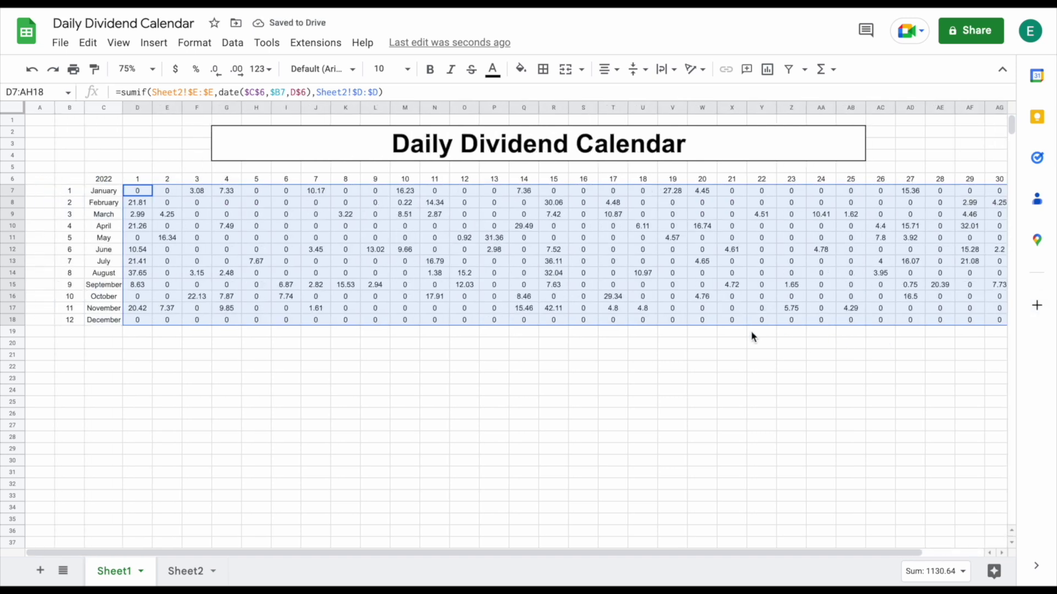
scroll(750, 330, right, 1)
scroll(751, 334, right, 1)
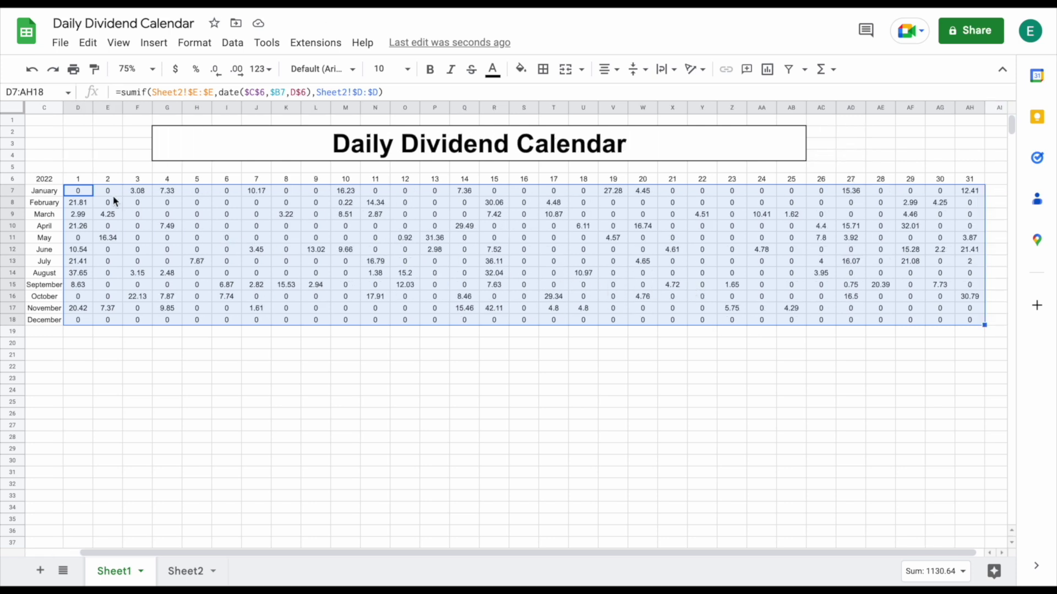
Apply all borders to the calendar table C6:AH18
click(86, 191)
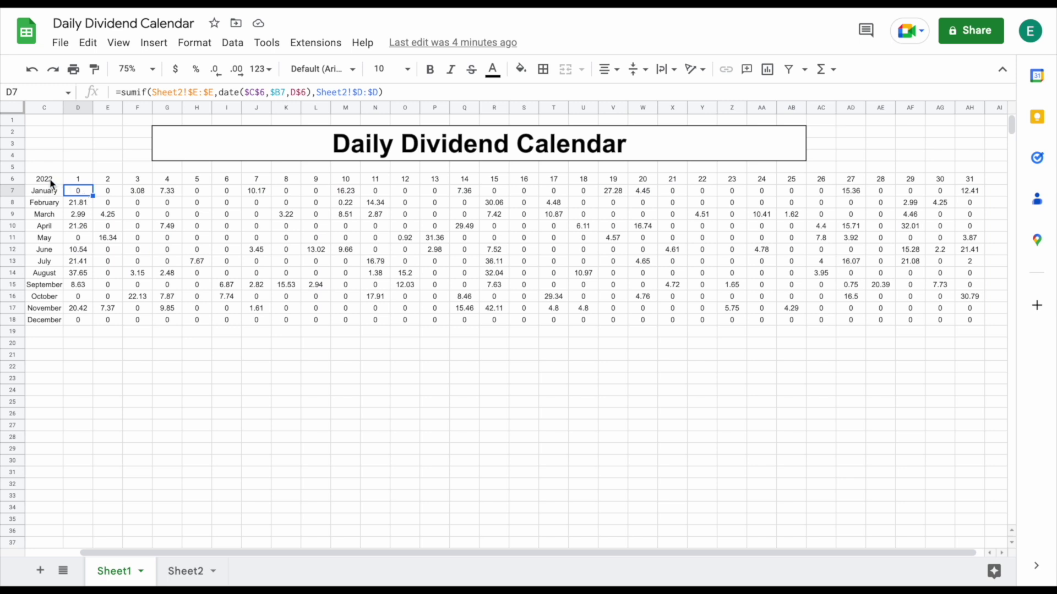
drag(50, 183, 963, 322)
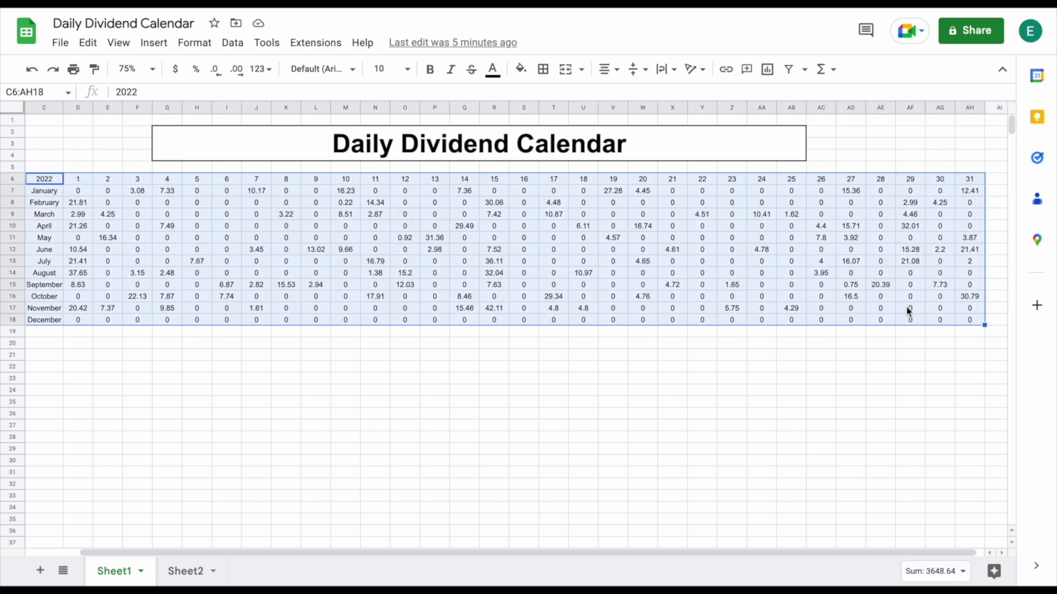
click(542, 69)
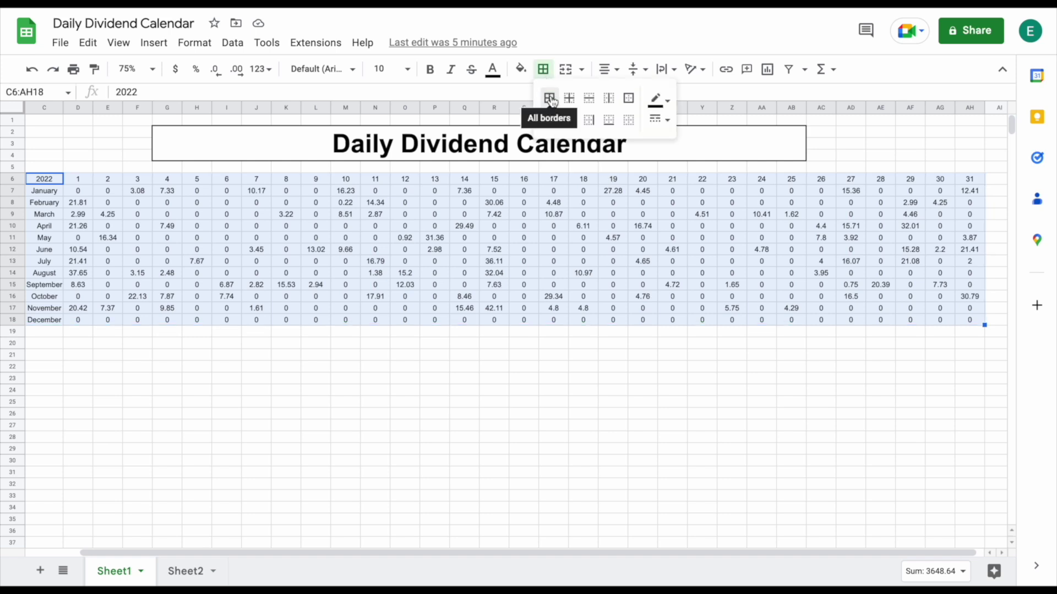
click(549, 99)
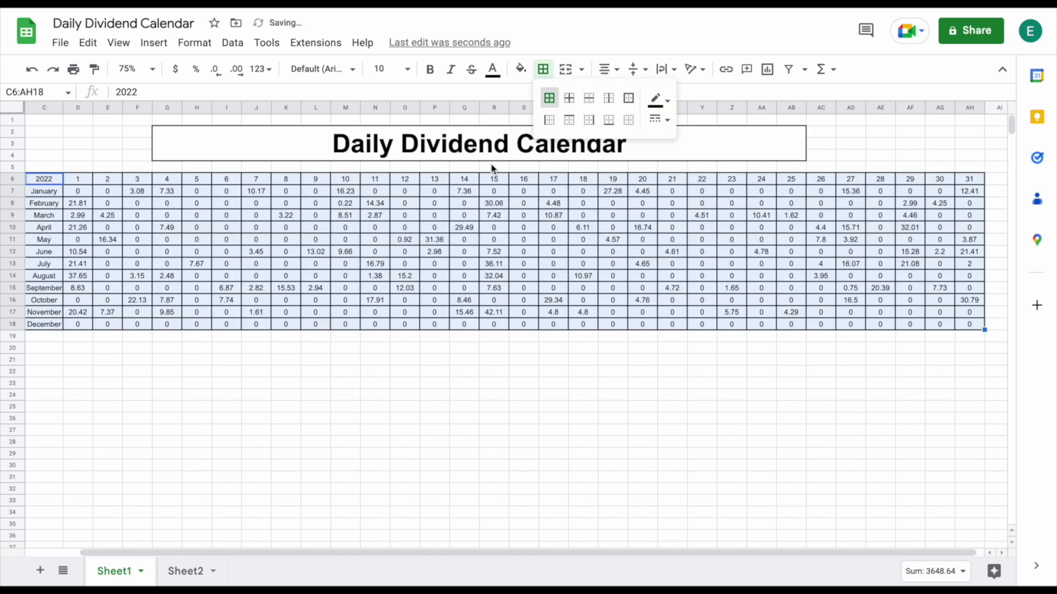
Fill the merged Daily Dividend Calendar title cell with golden yellow
click(388, 155)
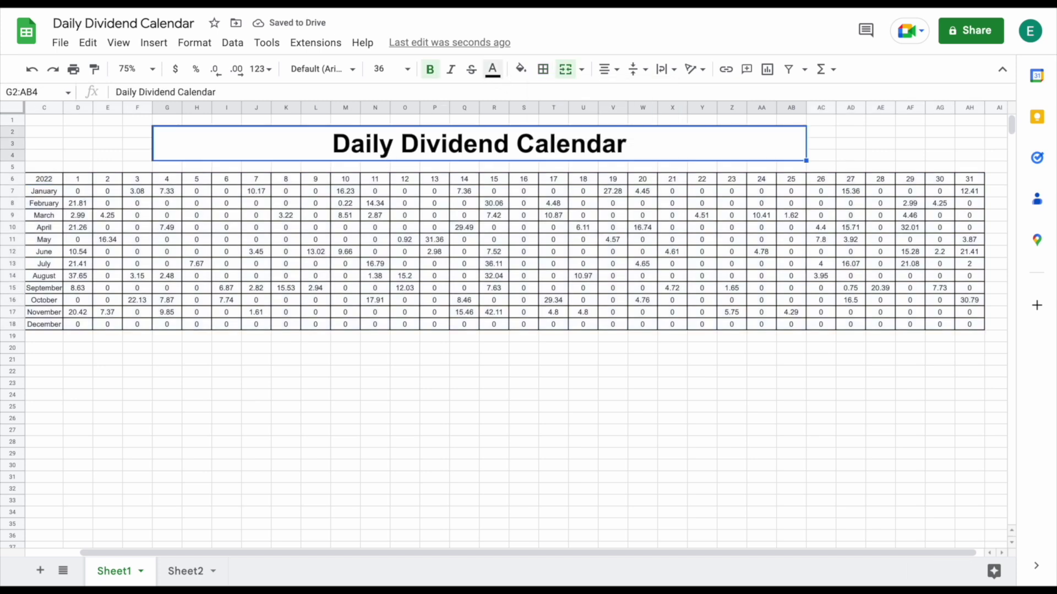
click(521, 68)
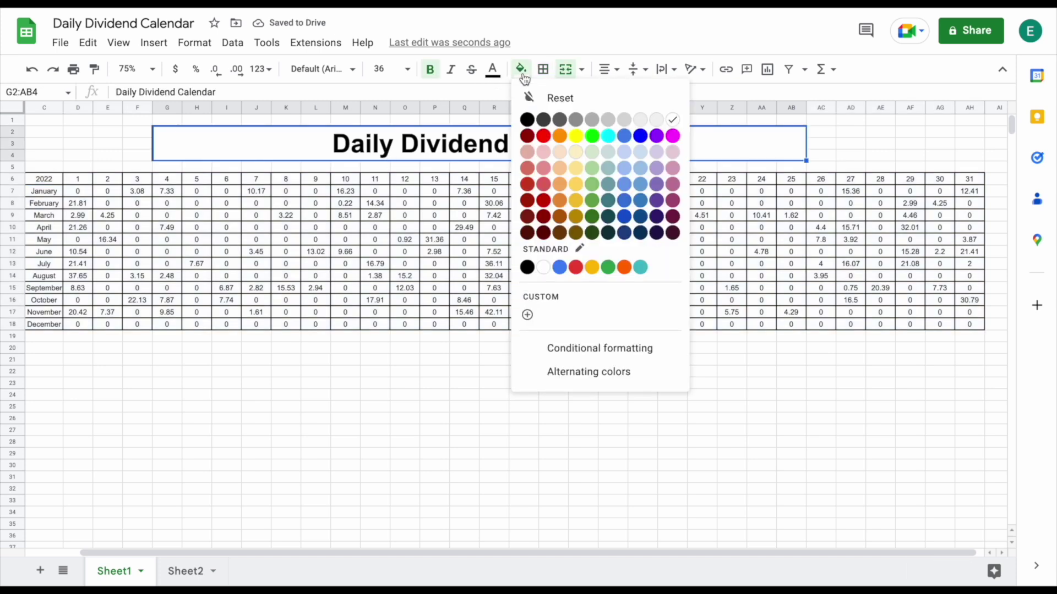
click(592, 267)
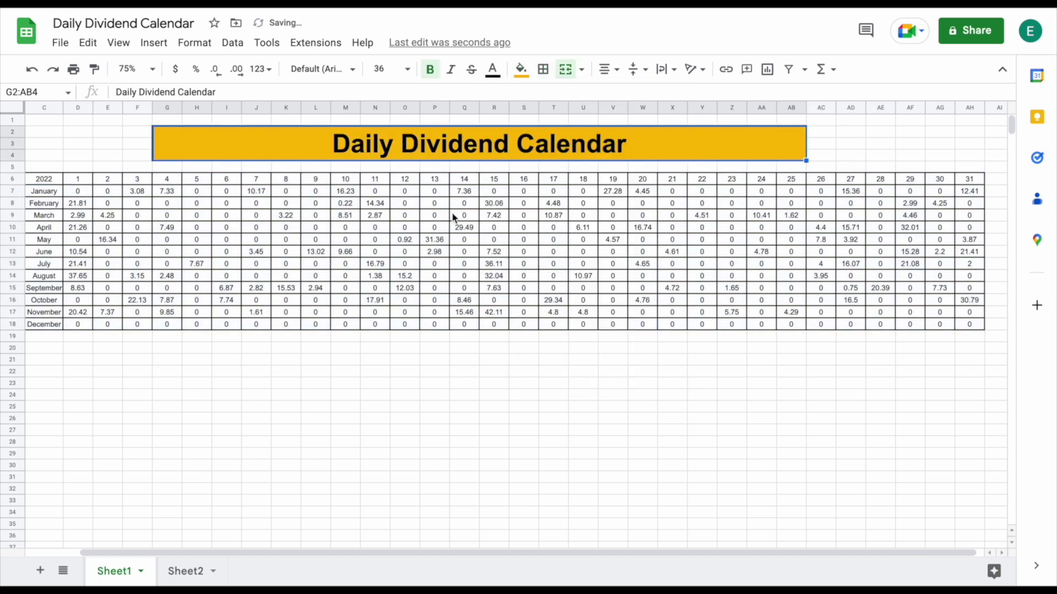
Format the header row C6:AH6 with a light pink fill, bold text and a taller row height
drag(42, 178, 963, 187)
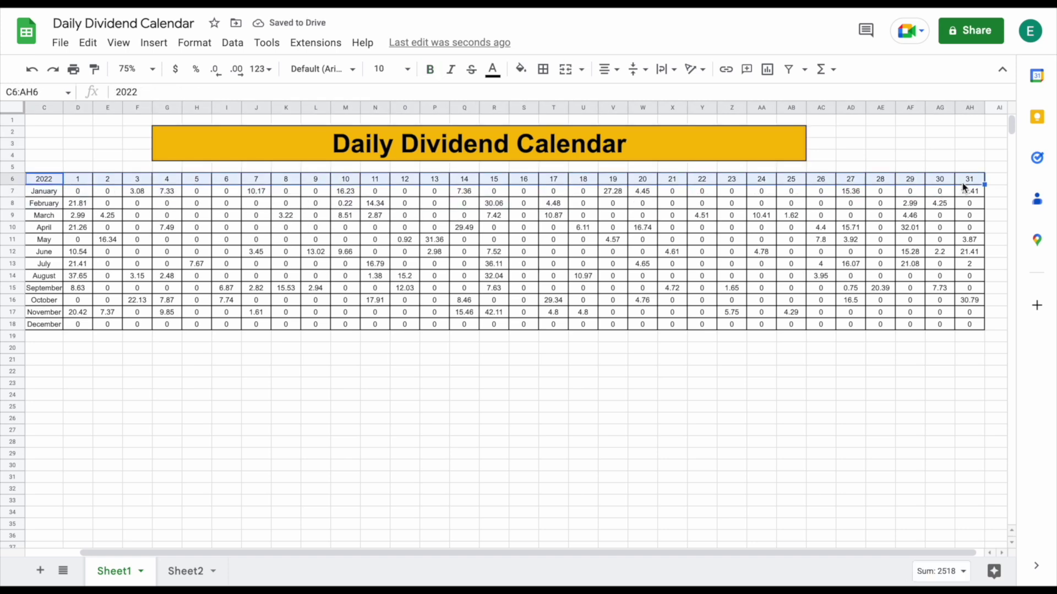
click(520, 69)
click(654, 153)
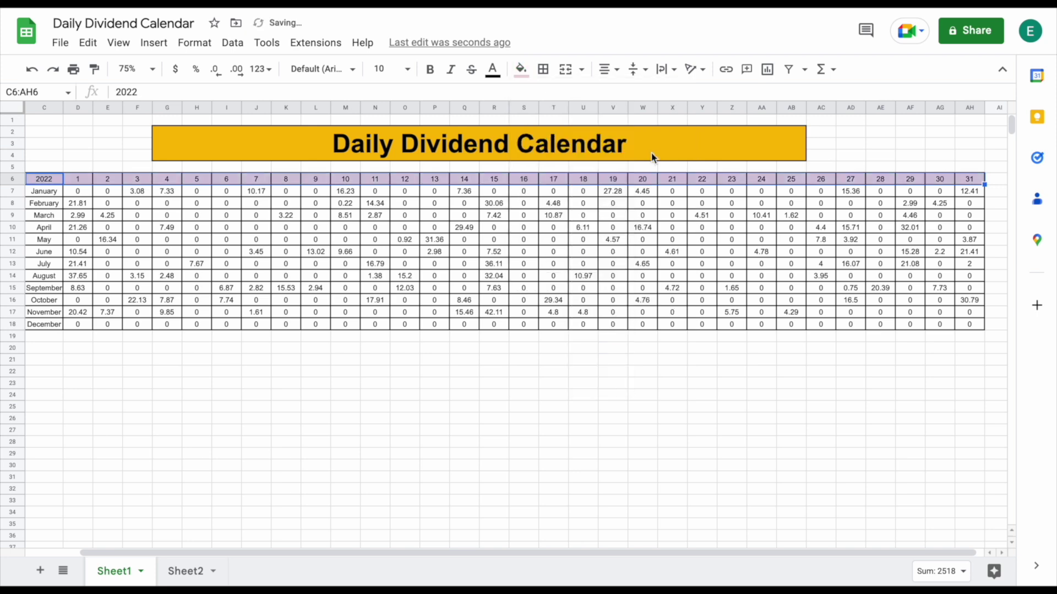
drag(21, 184, 21, 191)
key(ctrl+b)
Bold the month names in C7:C18 and fill their cells with light yellow
drag(47, 200, 59, 333)
key(ctrl+b)
click(519, 69)
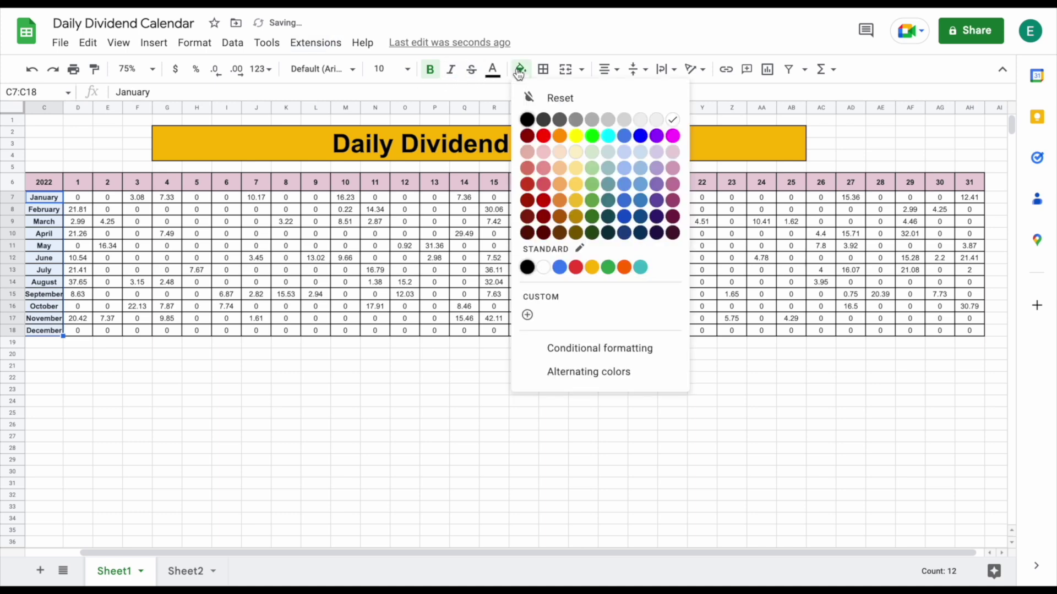
click(578, 184)
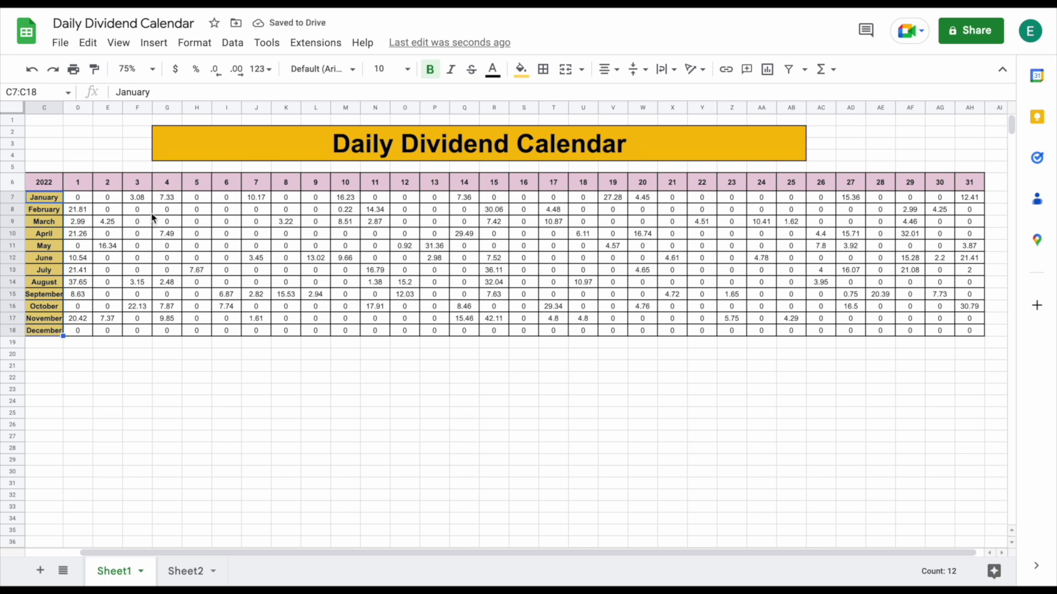
Add a conditional format rule to D7:AH18 that applies the default green style to values greater than 0
drag(81, 200, 967, 330)
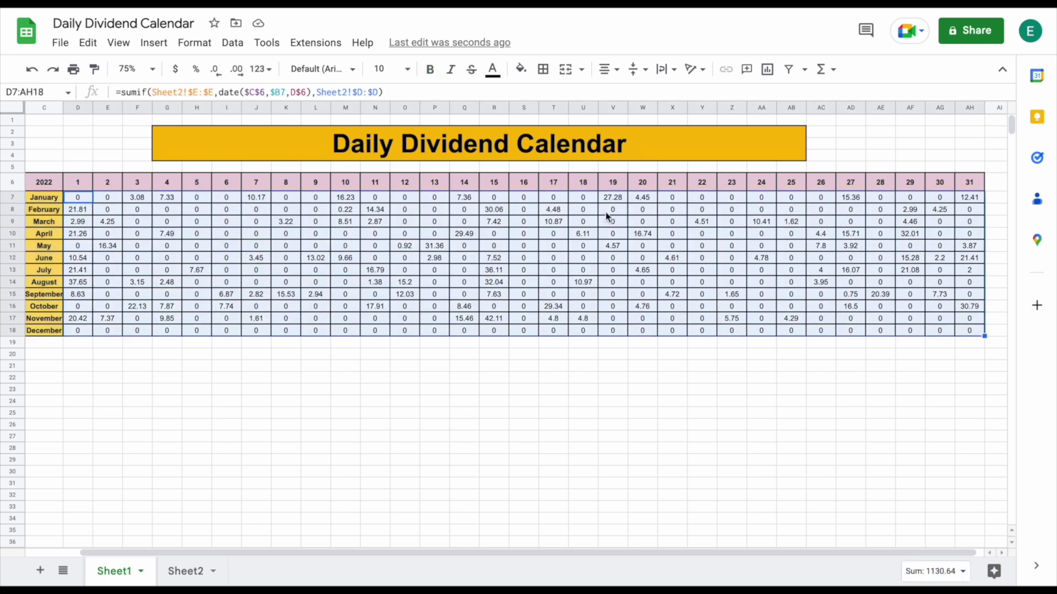
click(193, 43)
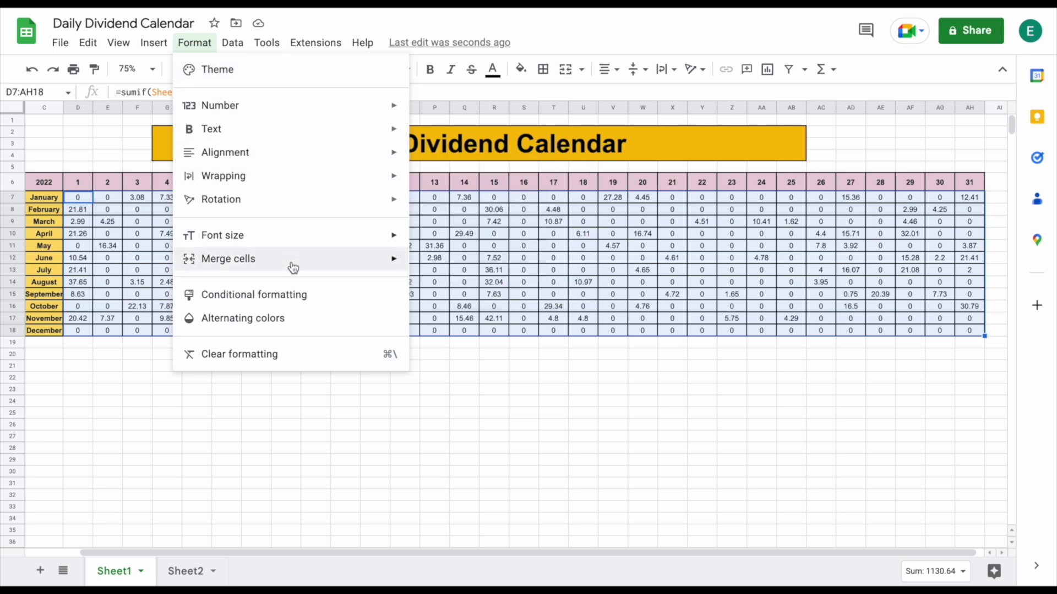
click(307, 296)
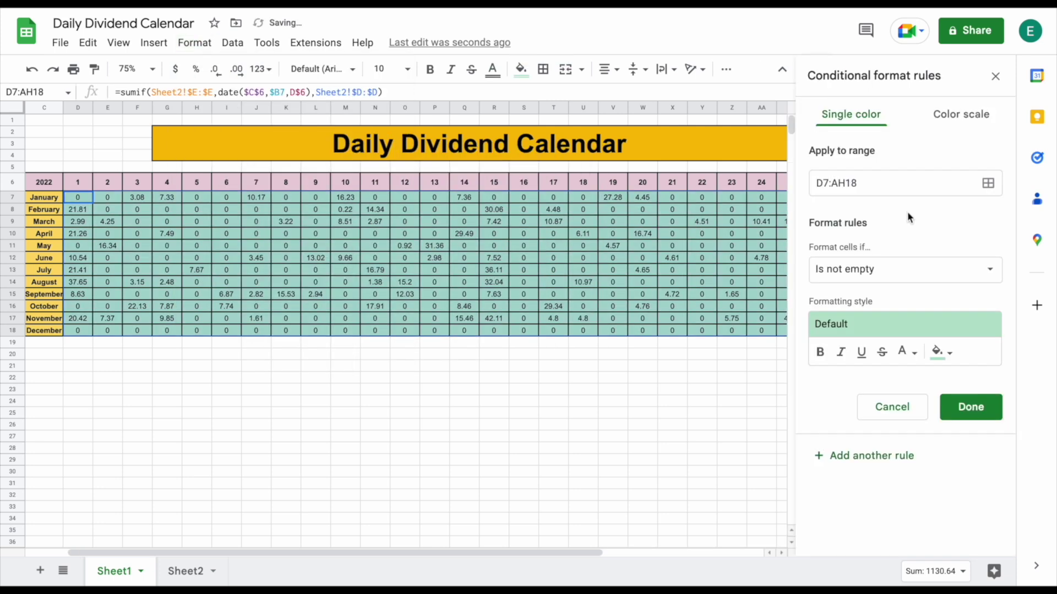
click(956, 267)
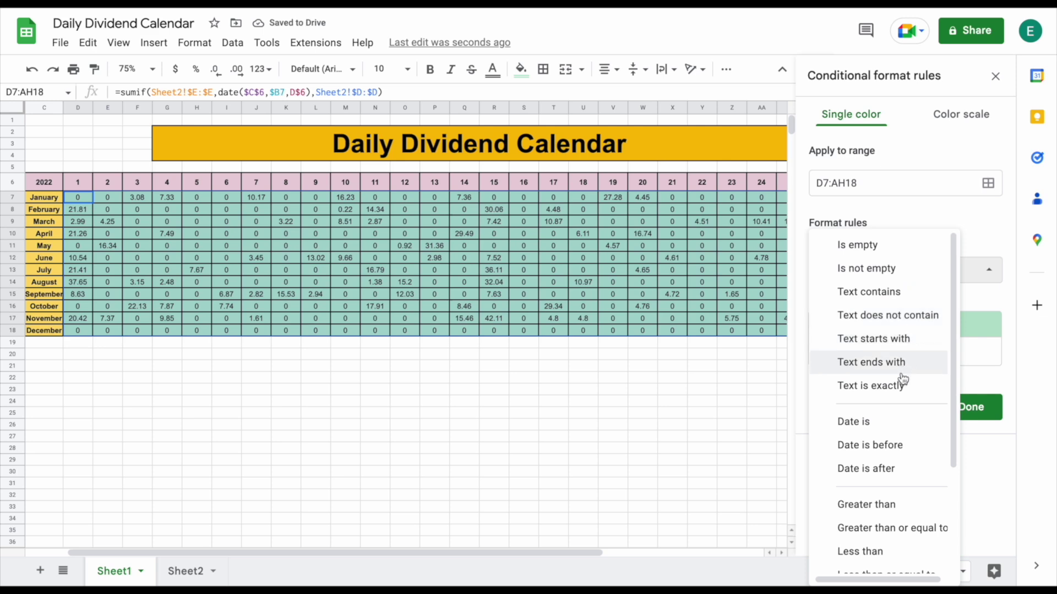
click(892, 504)
click(910, 304)
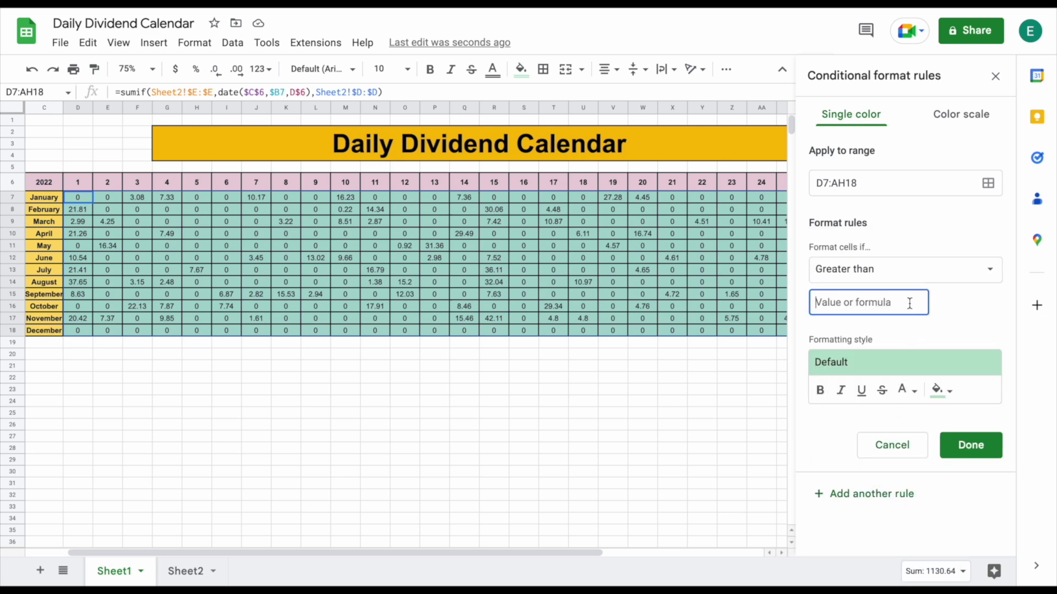
text(0)
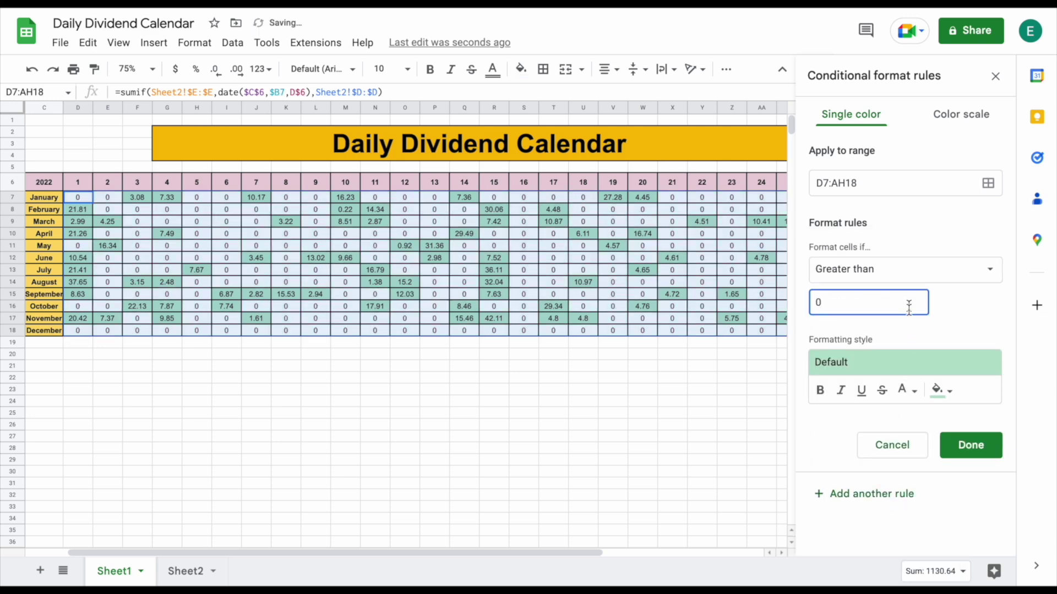
click(957, 435)
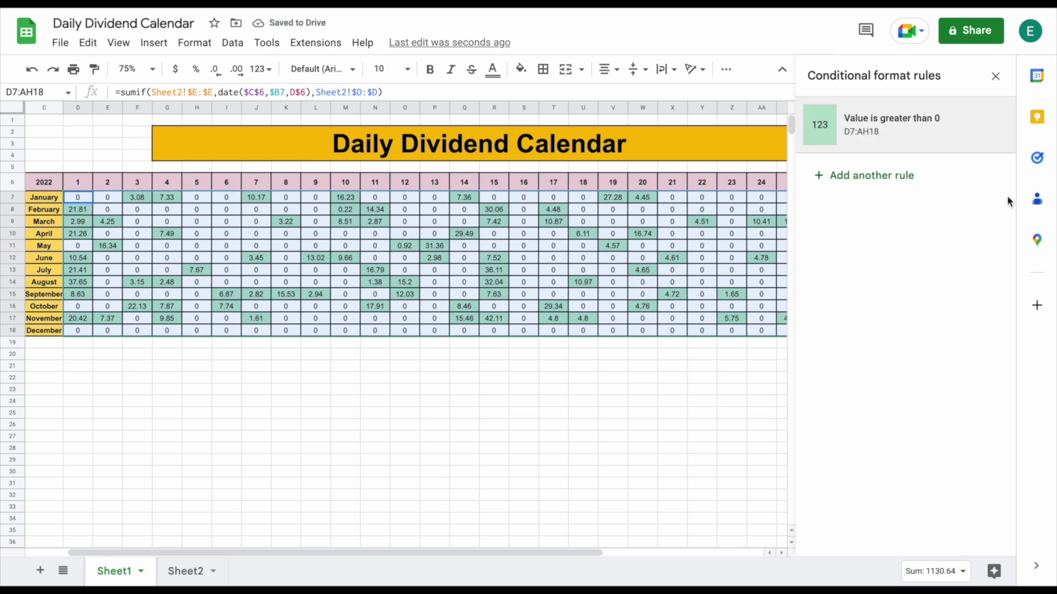
click(995, 76)
click(493, 425)
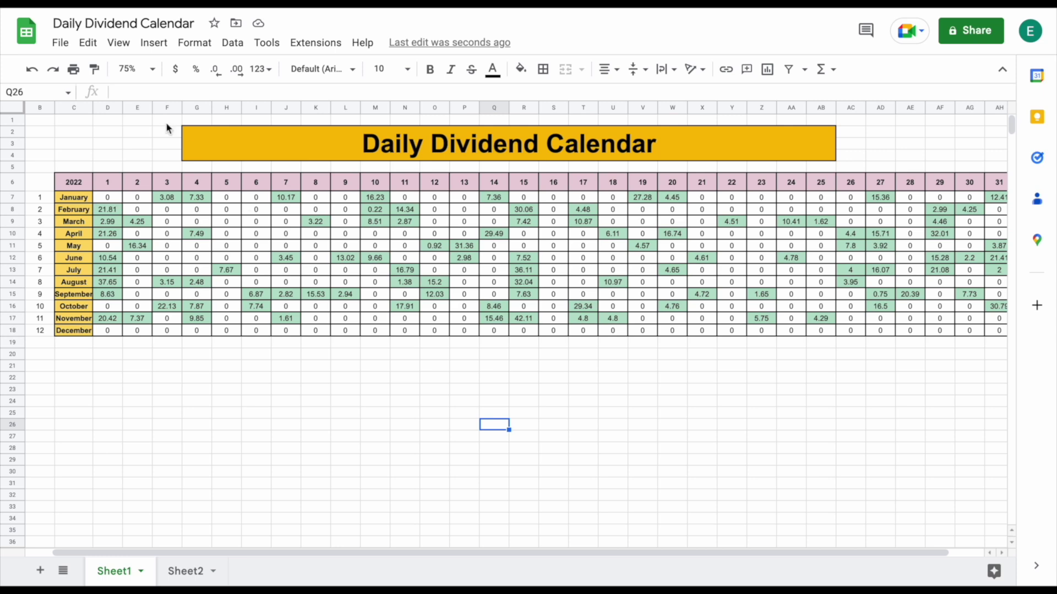
Set the sheet's zoom level to 70%
click(137, 66)
text(70)
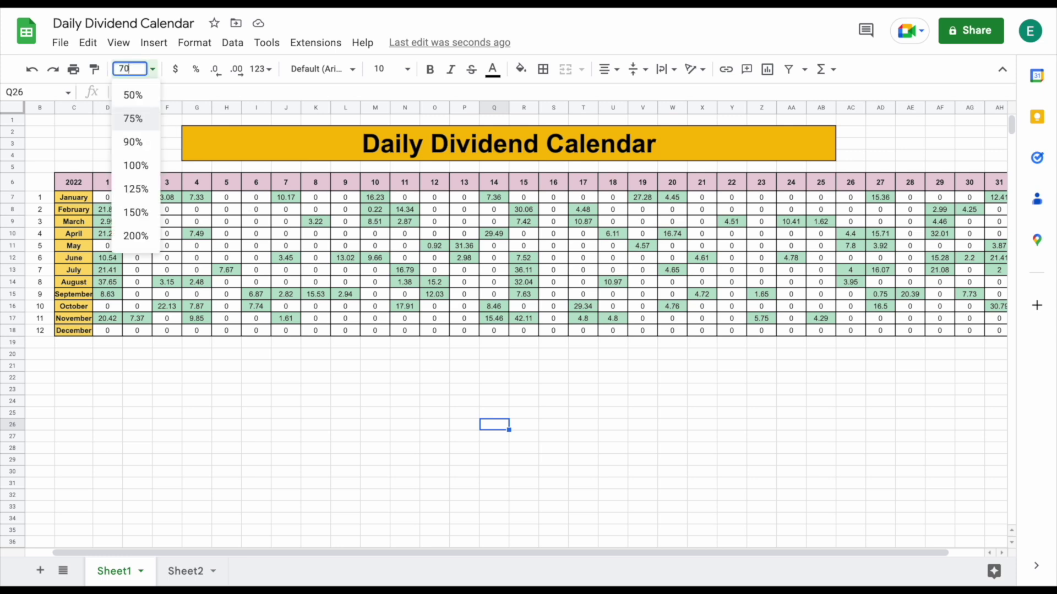
key(Return)
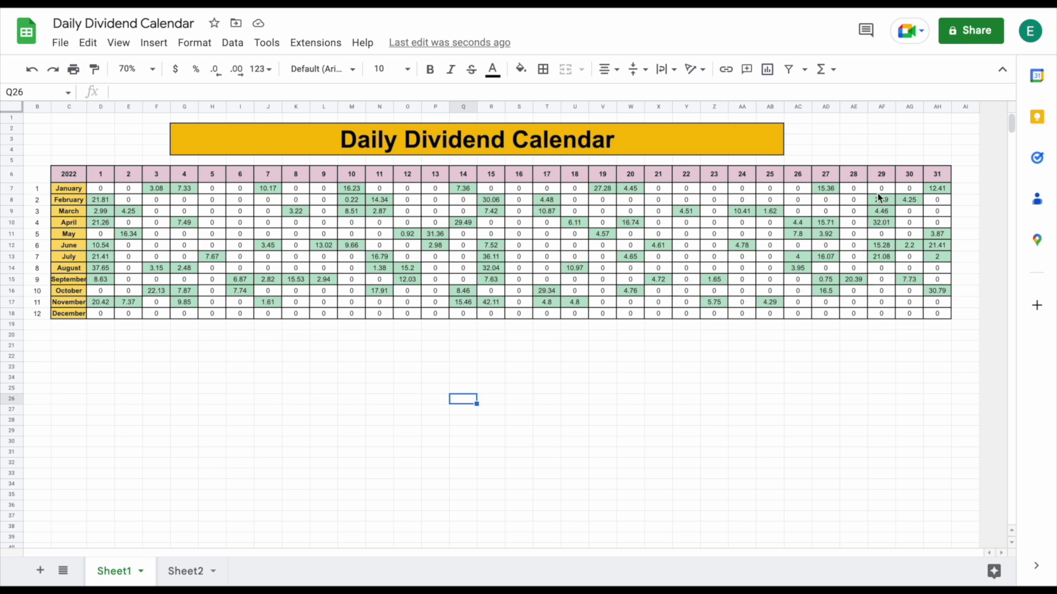
Merge cells AE2:AG2 and enter the label "Highest day:" in them
drag(881, 129, 913, 132)
click(567, 69)
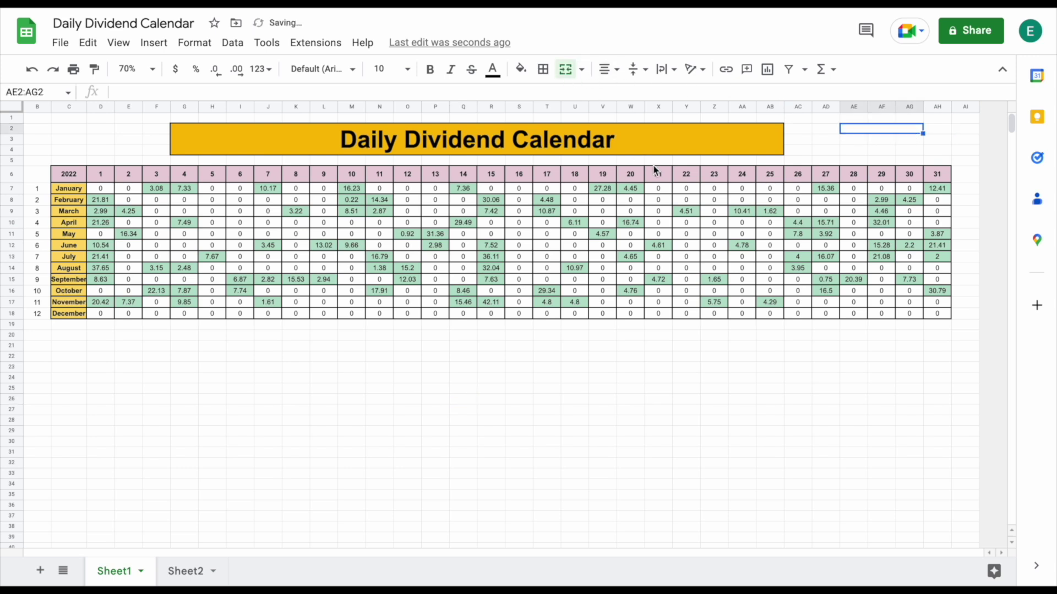
text(Highest day:)
key(Return)
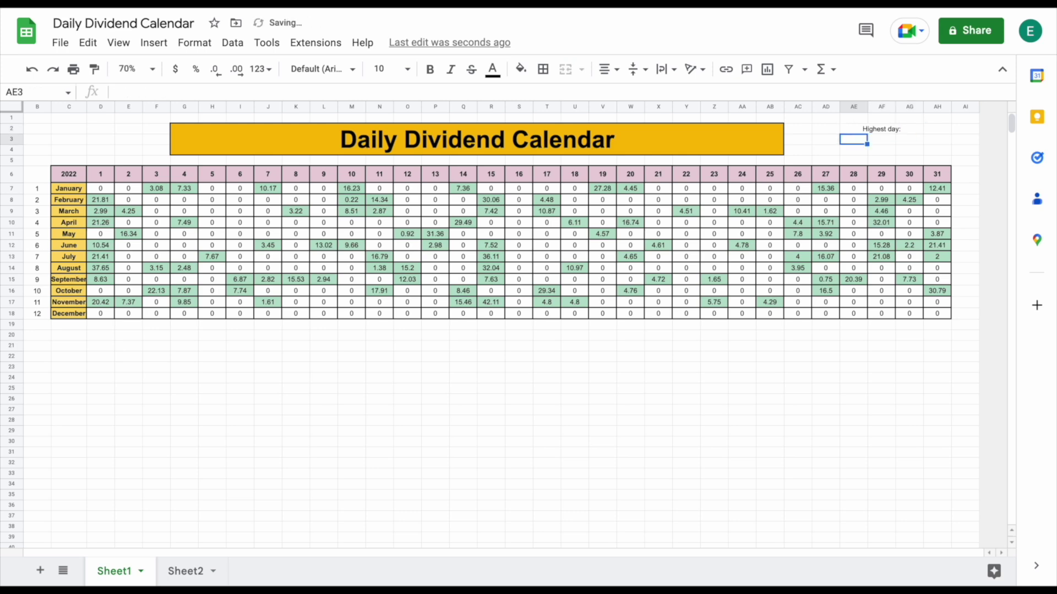
Merge cells AE3:AG4 below the Highest day label and enter the formula =MAX(D7:AH18)
drag(852, 141, 915, 152)
click(567, 70)
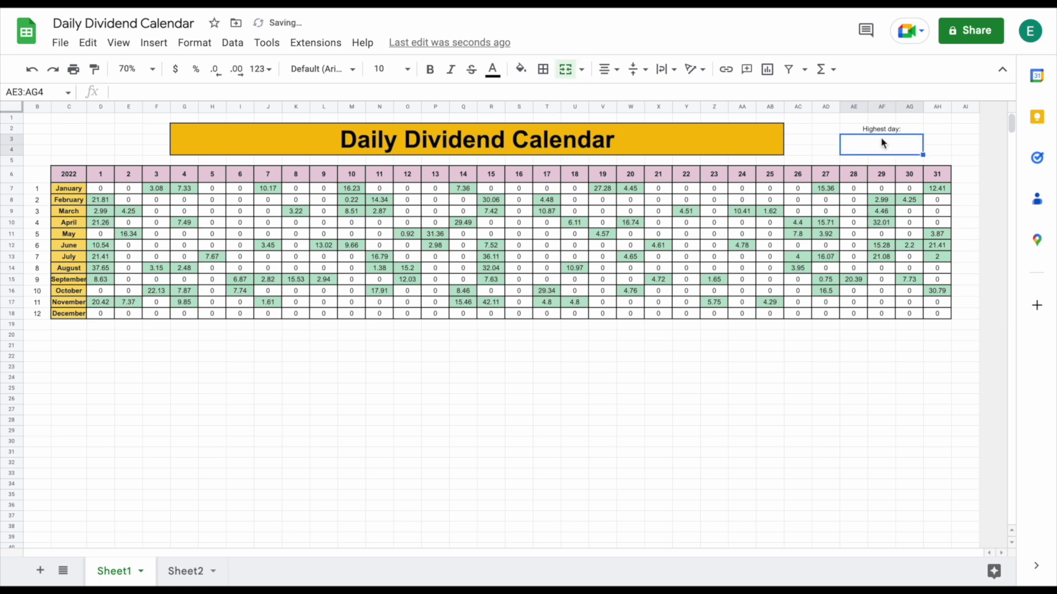
text(=)
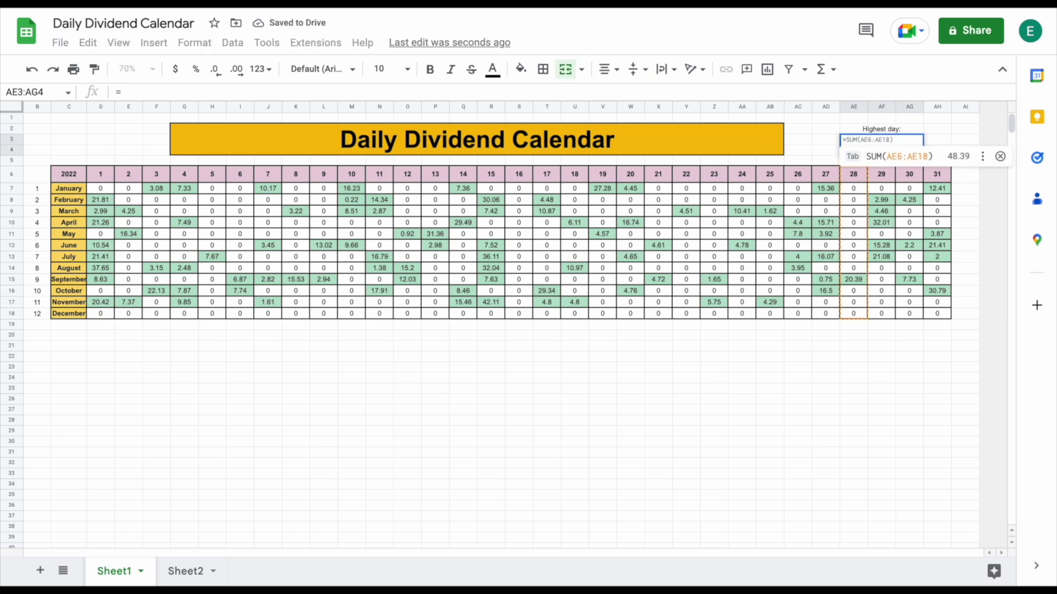
text(MAX()
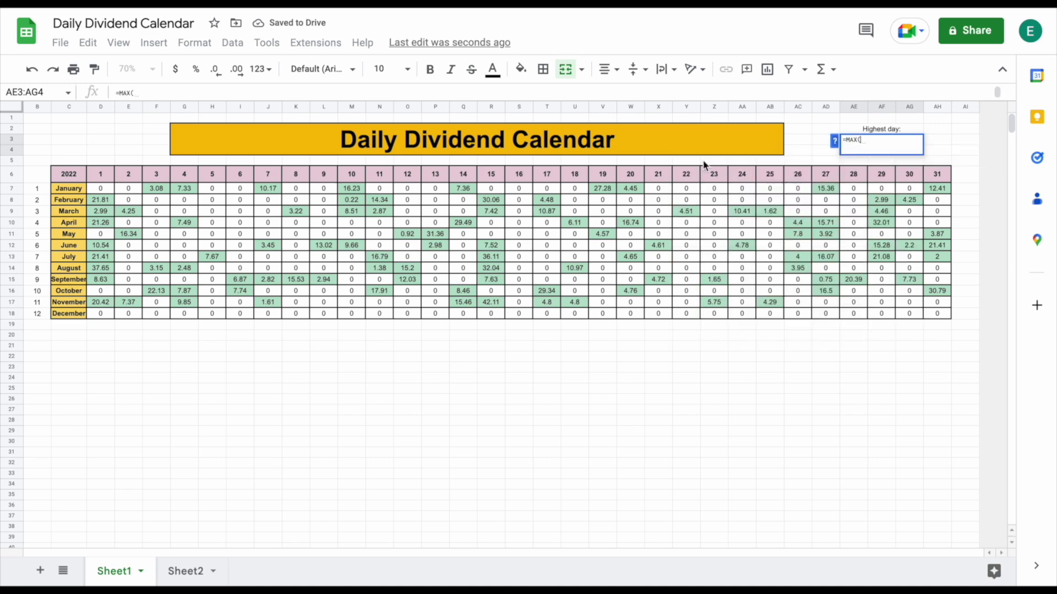
drag(101, 188, 930, 318)
key(Return)
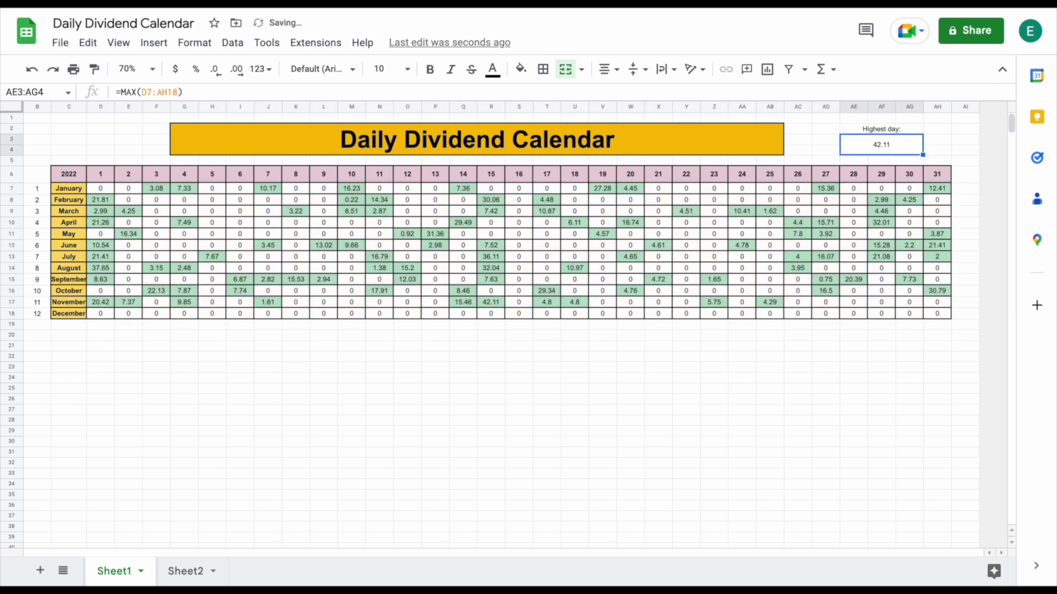
Apply all borders to AE2:AG4 and fill the Highest day label cell with the header row's light pink
drag(893, 132, 894, 143)
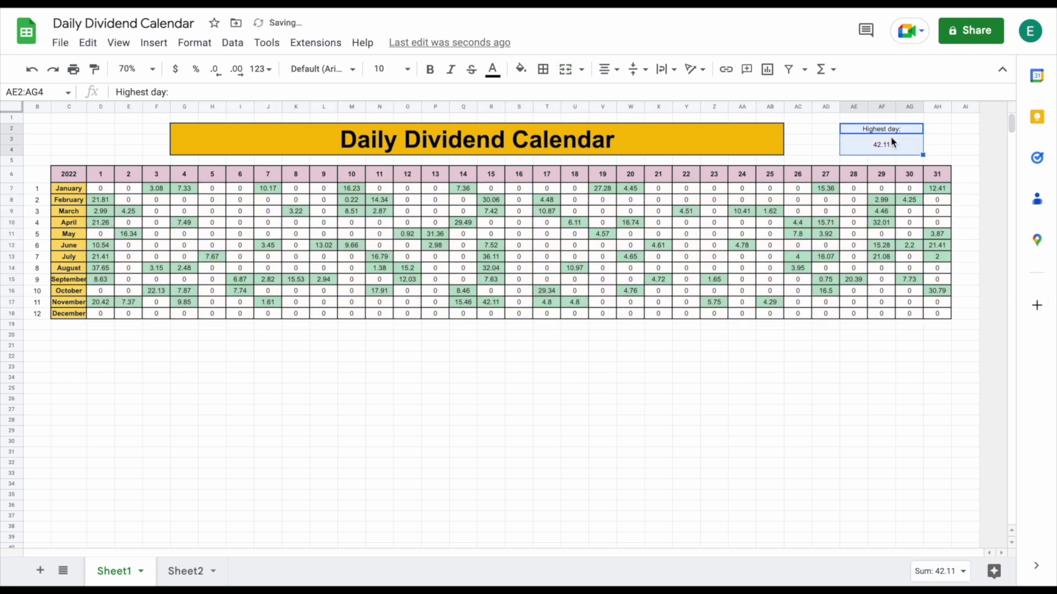
click(543, 69)
click(549, 98)
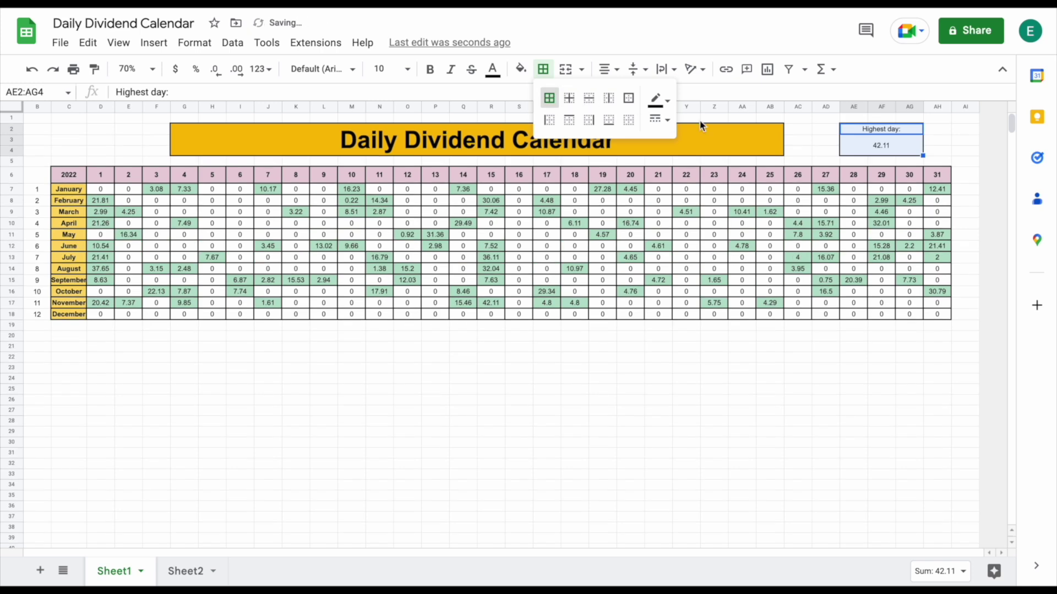
click(855, 125)
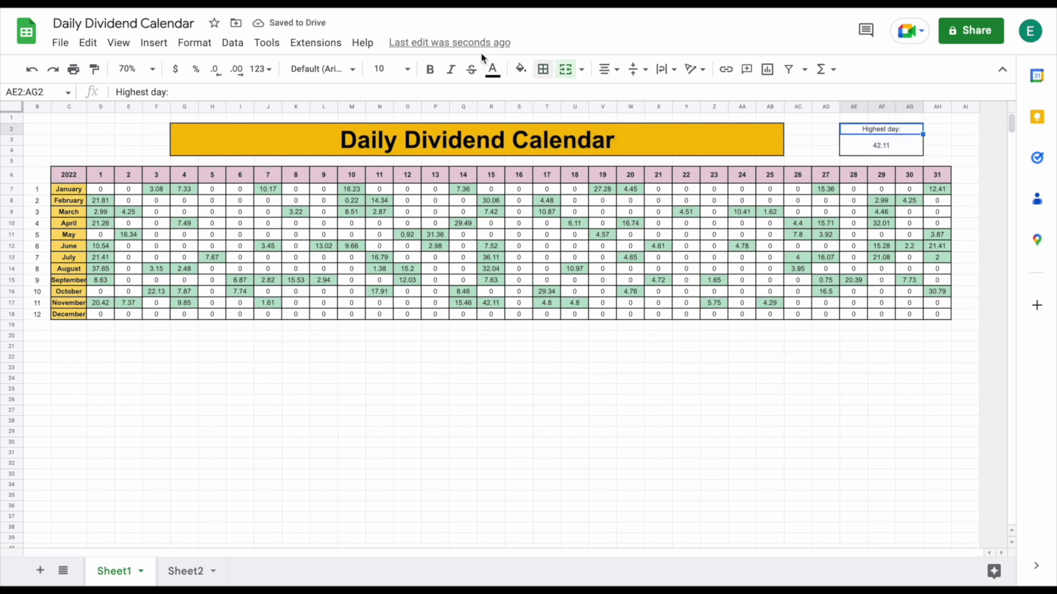
click(521, 69)
click(675, 159)
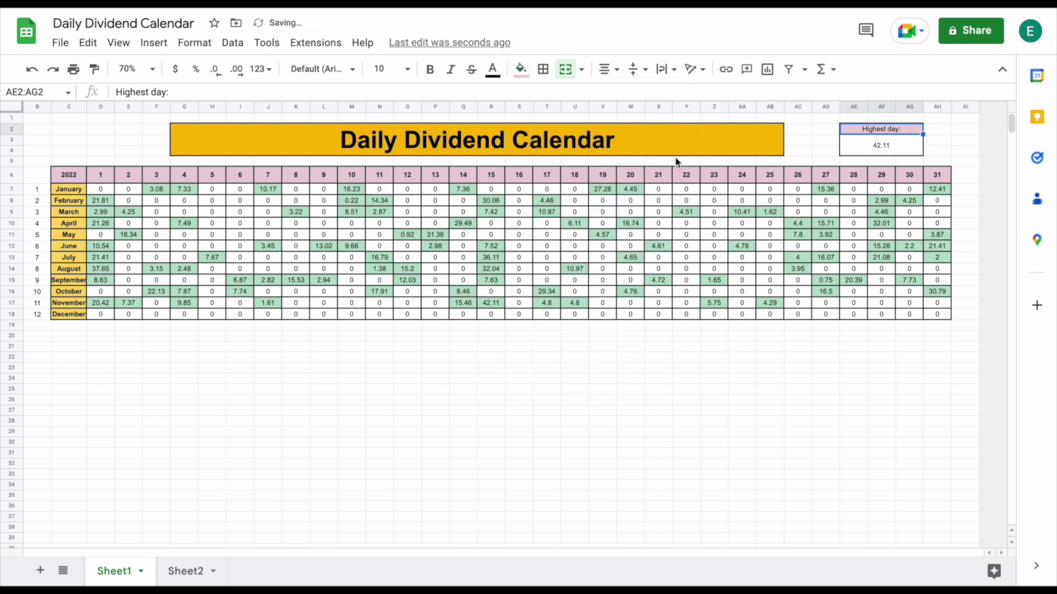
Make the Highest day value in AE3:AG4 bold at font size 18 and compare it with the November 15 cell
click(865, 148)
key(ctrl+b)
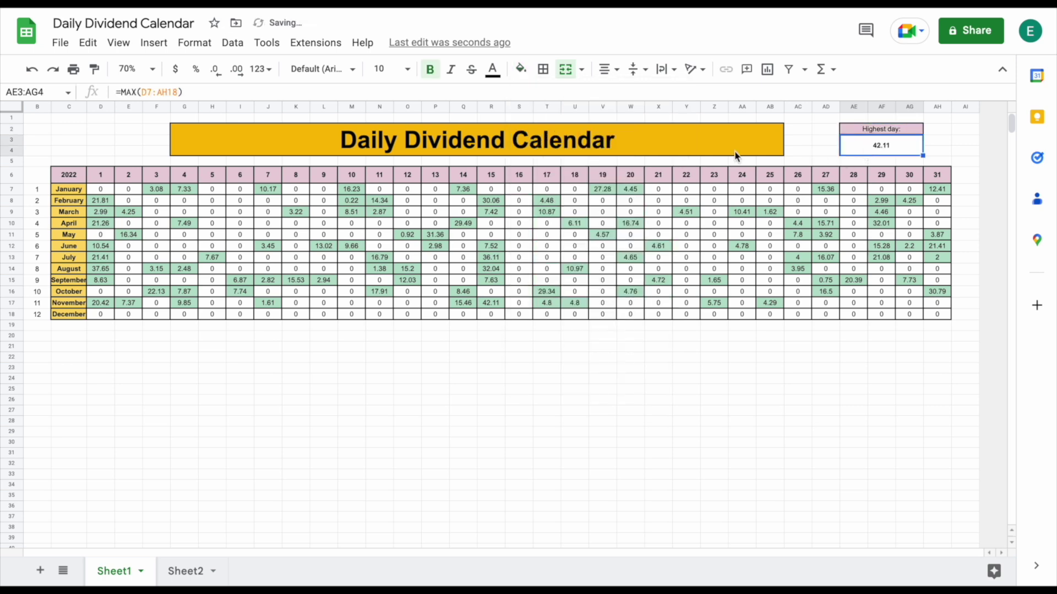
click(407, 69)
click(381, 282)
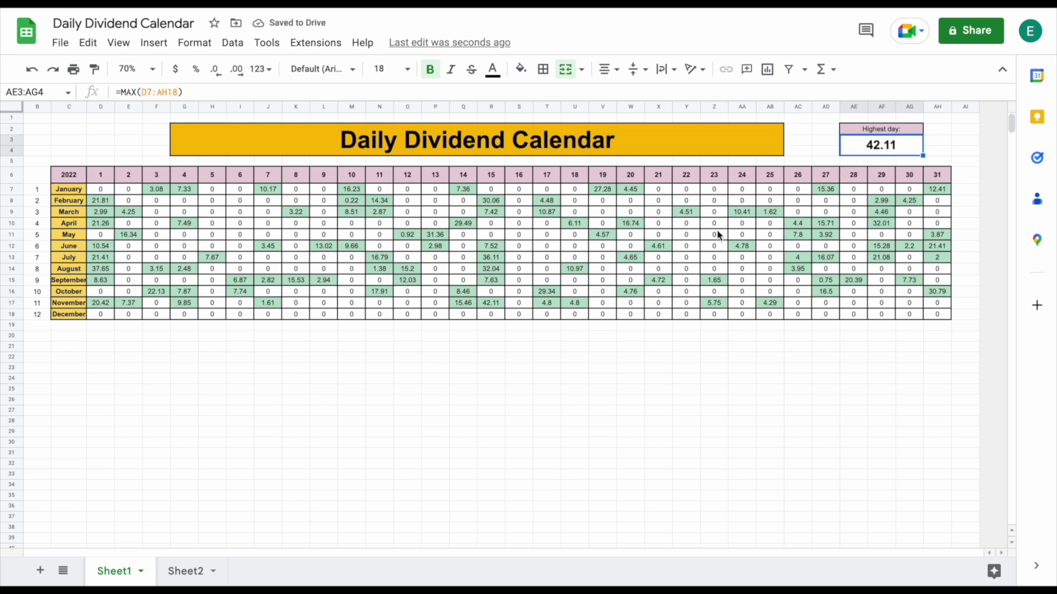
click(496, 304)
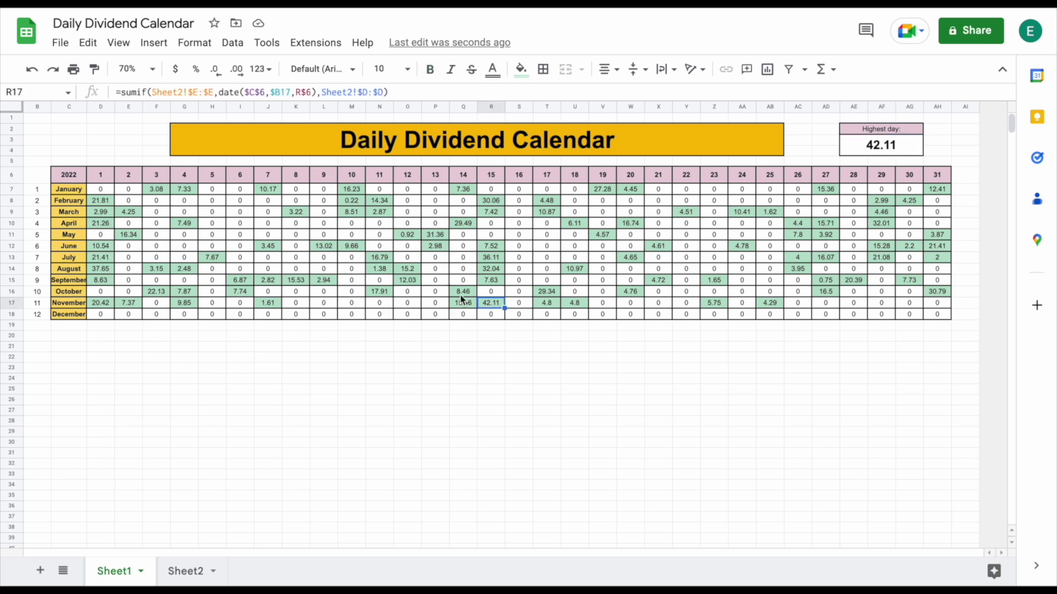
click(890, 146)
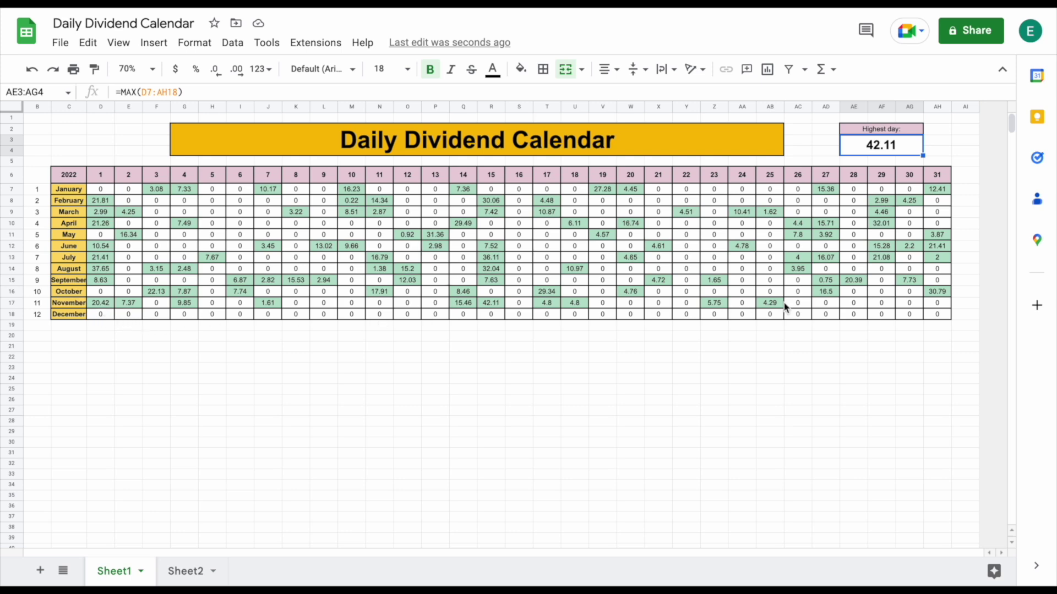
Add a dividend entry in row 143 of Sheet2 with December, SBUX, amount 20 and date 12/10
click(183, 571)
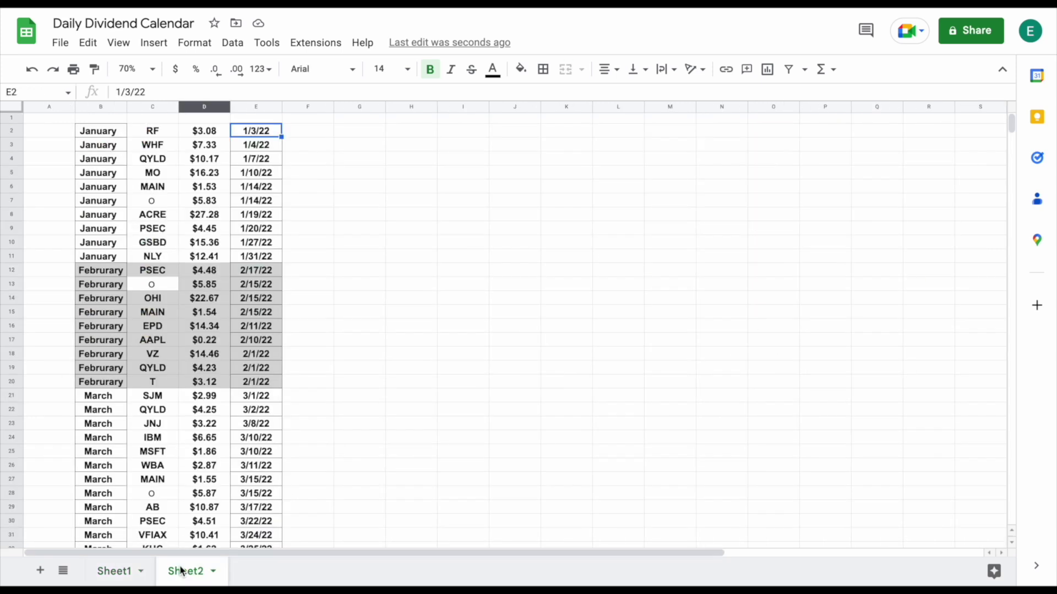
scroll(260, 413, down, 20)
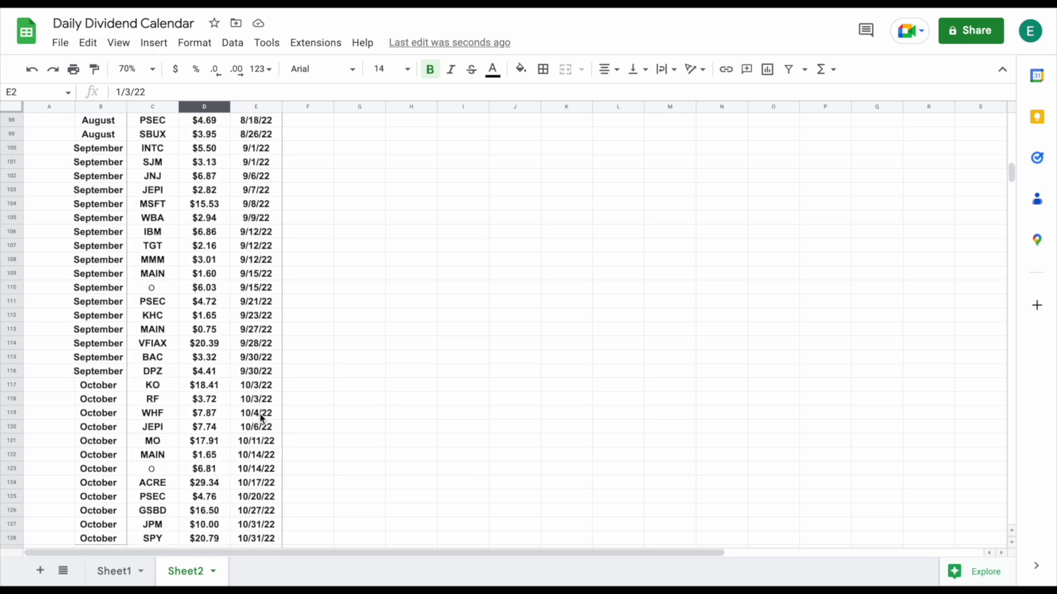
scroll(259, 414, down, 8)
click(93, 330)
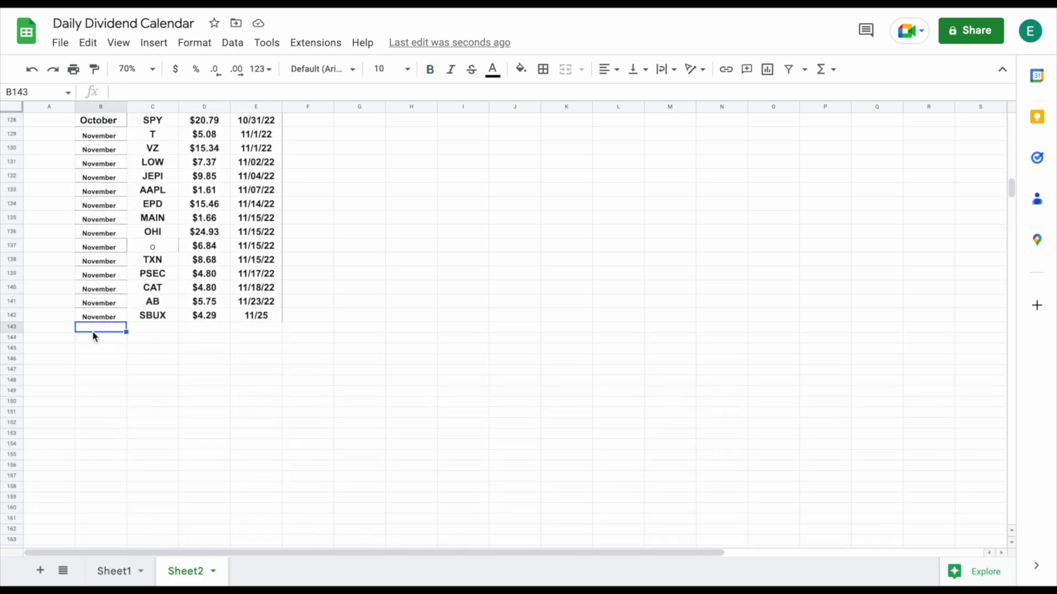
text(December)
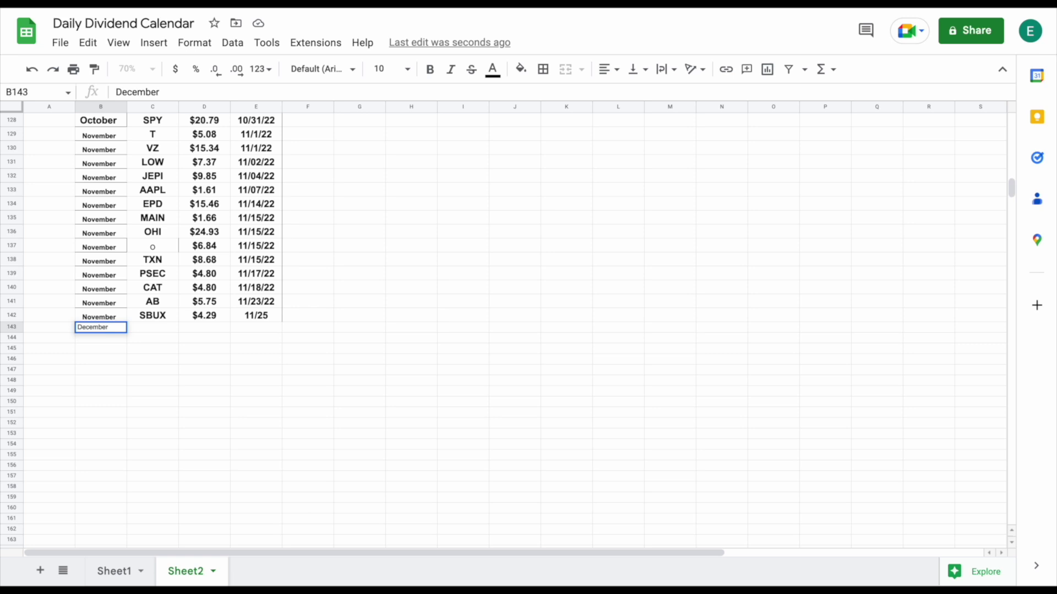
key(Tab)
text(SBUX)
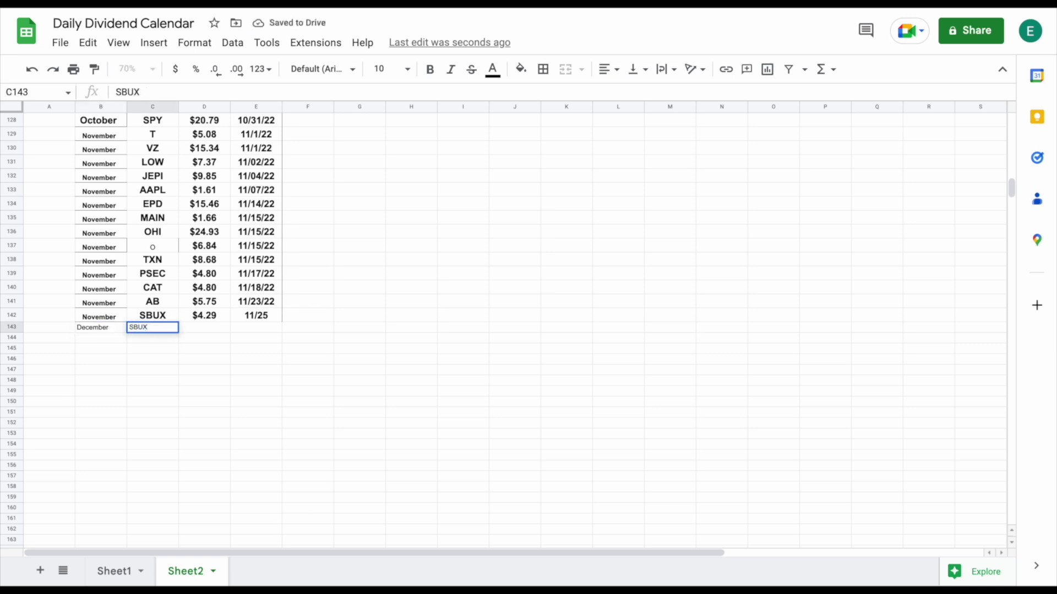
key(Tab)
text(20)
key(Tab)
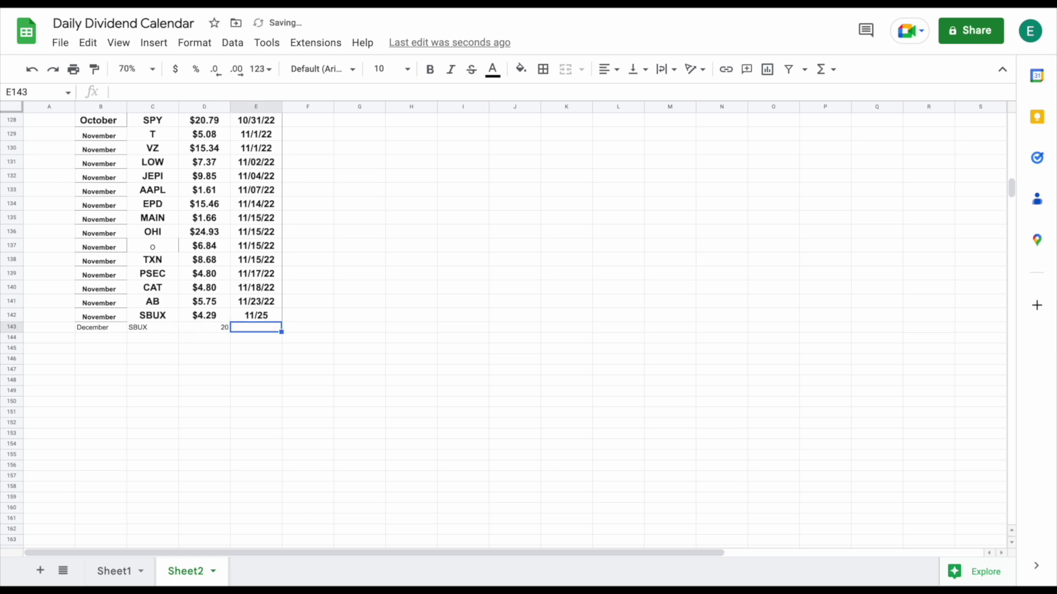
text(12/10)
key(Return)
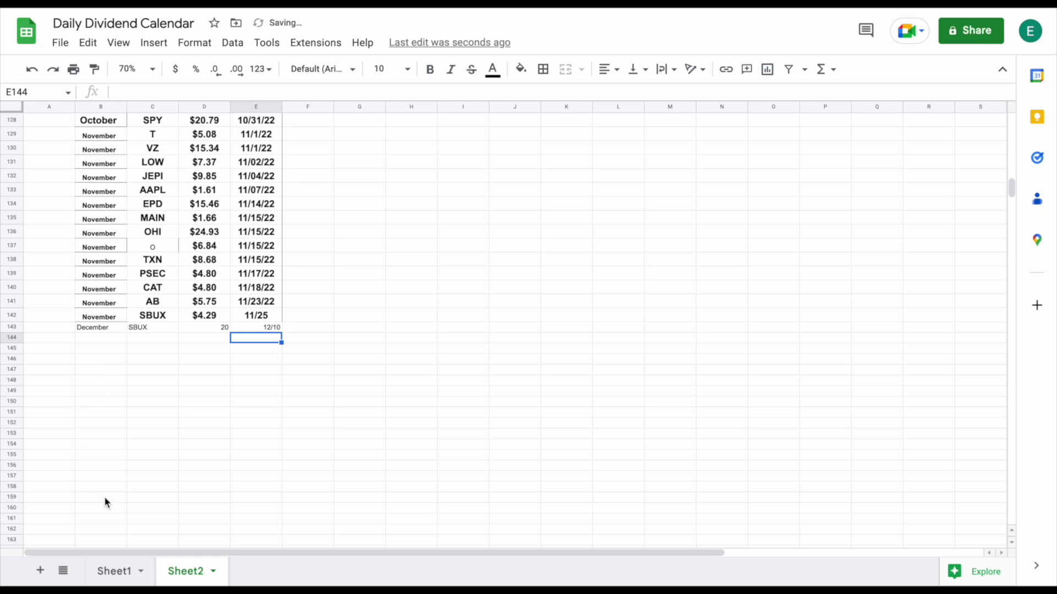
Return to Sheet1 and check the December 10 cell for the new dividend entry
click(114, 570)
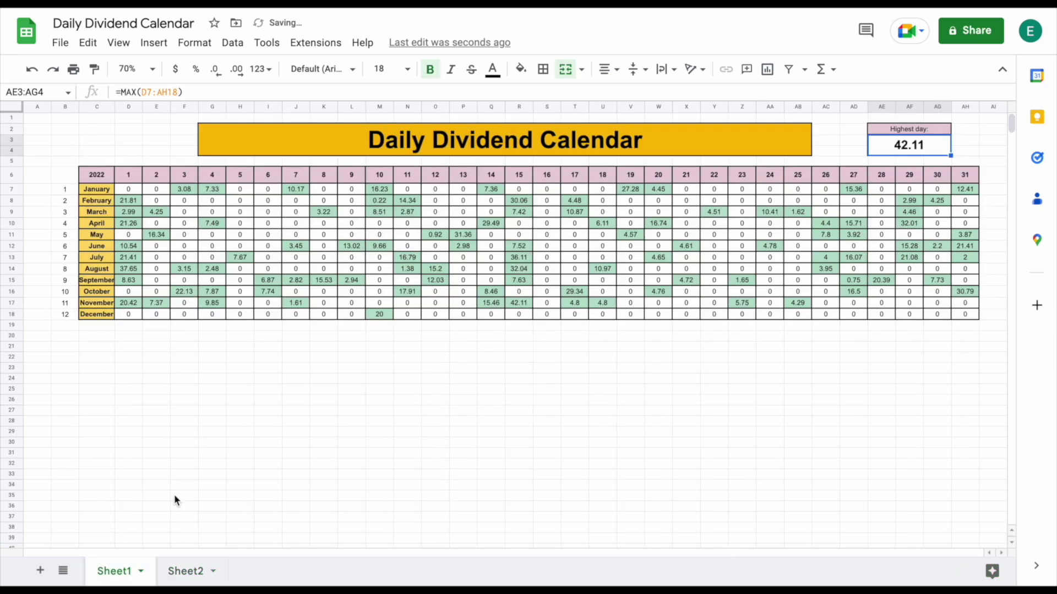
click(388, 318)
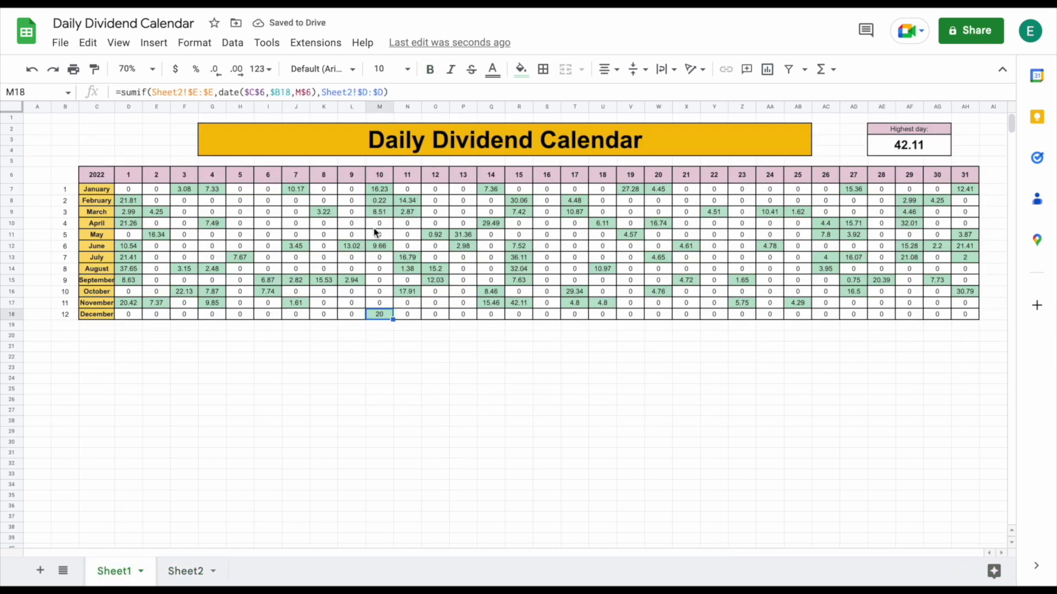